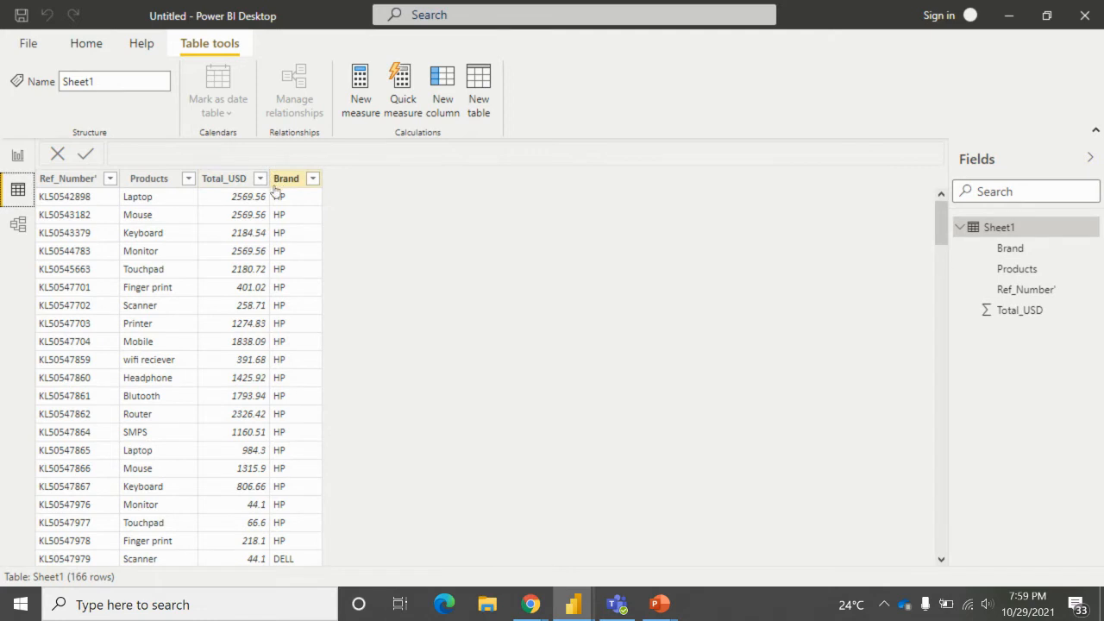
- Create a measure in the report view defined as Sum_Usd = SUM(Sheet1[Total_USD])
left_click(18, 158)
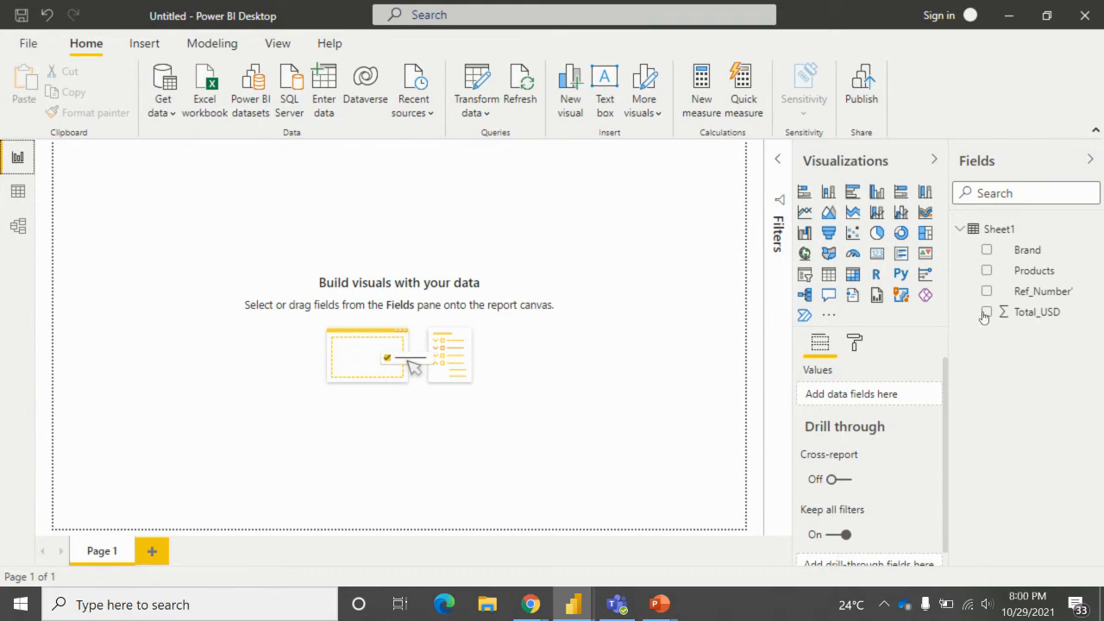
left_click(208, 45)
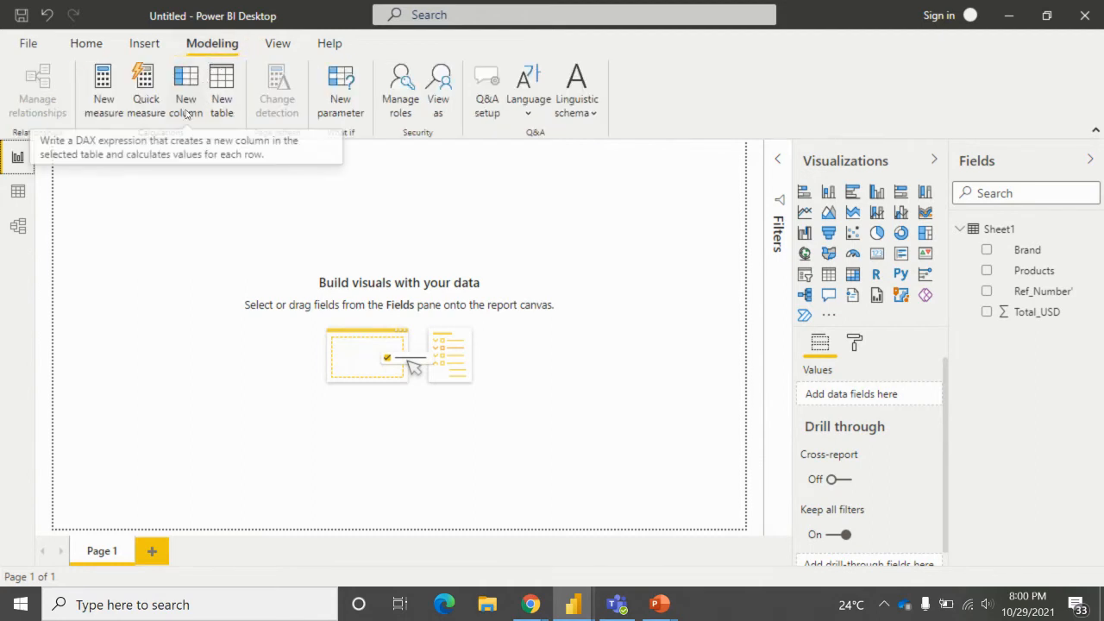
left_click(101, 114)
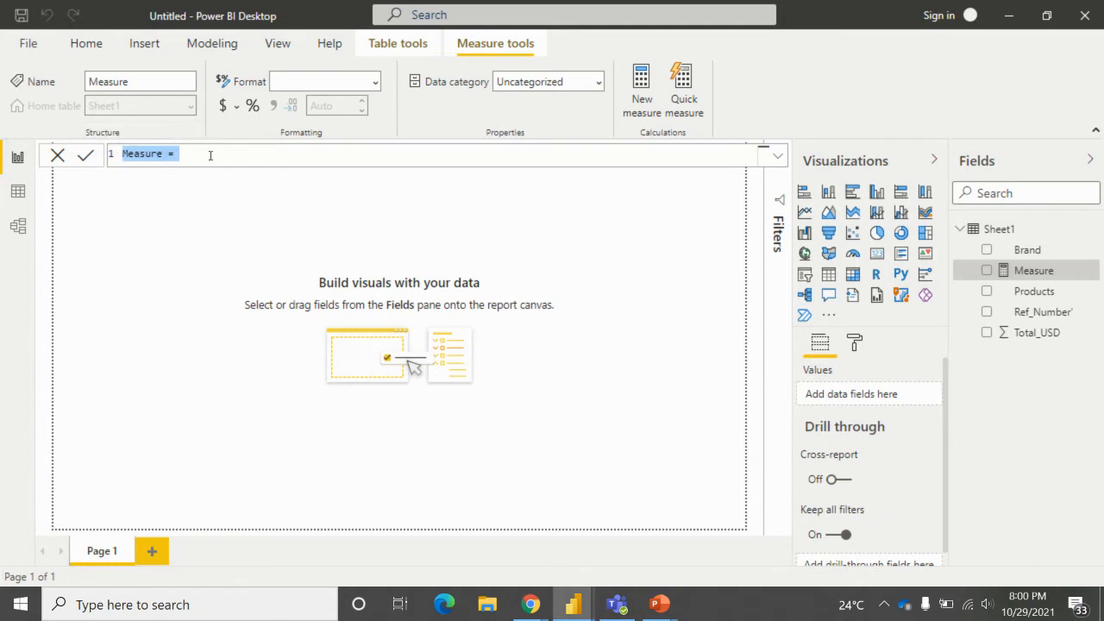
key("BackSpace")
type("SUm")
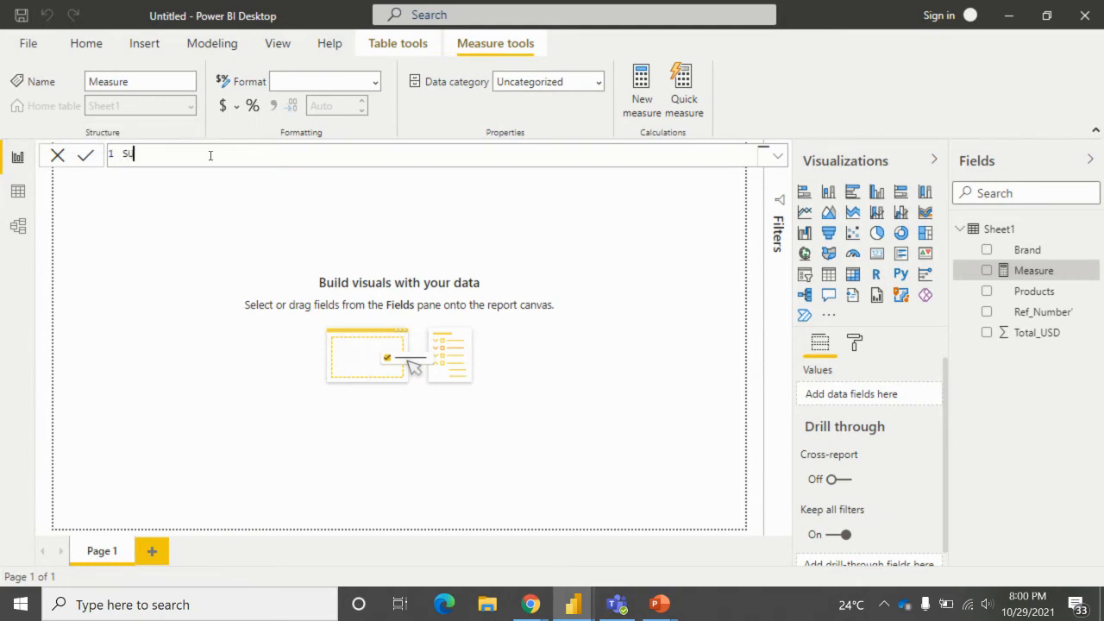
type("_usd")
key("BackSpace")
key("BackSpace")
key("BackSpace")
key("BackSpace")
key("BackSpace")
key("BackSpace")
type("um_Usd = SUM(")
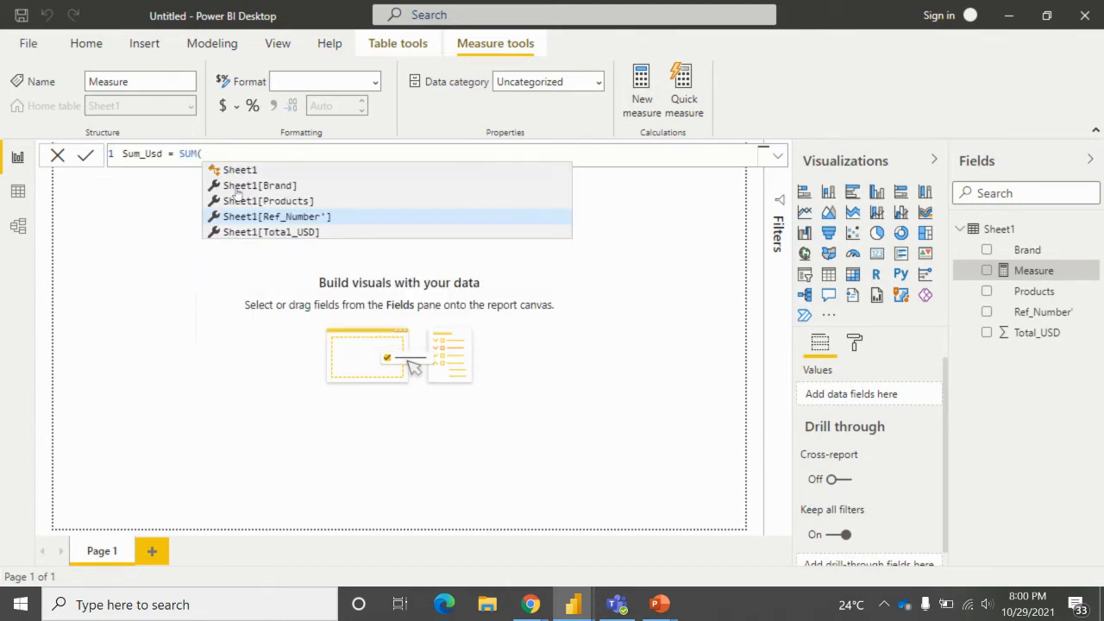
left_click(285, 233)
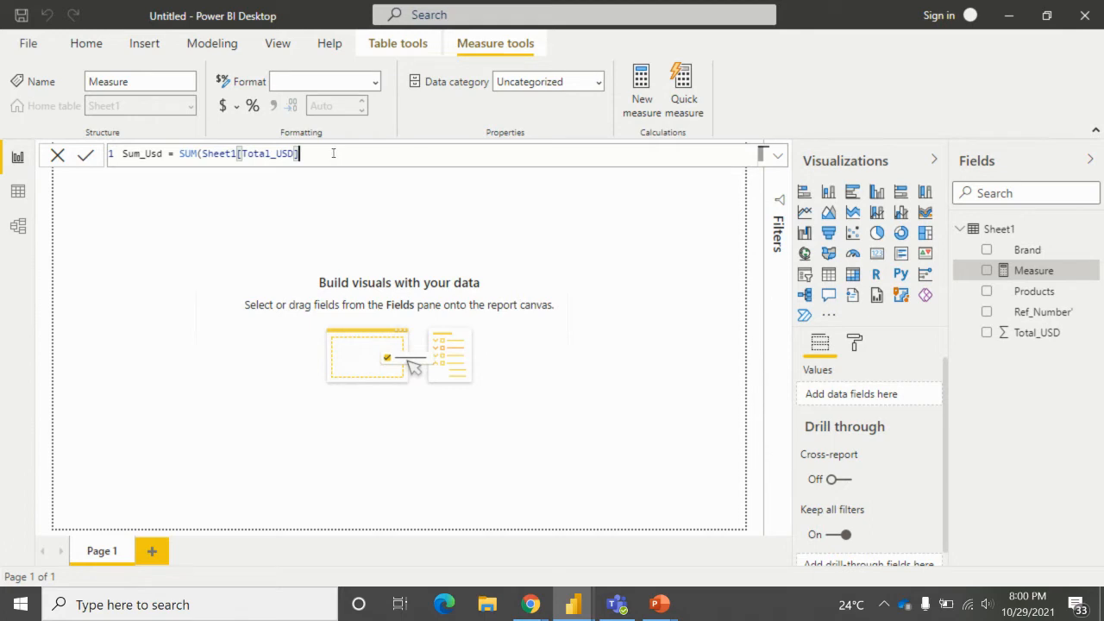
type(")")
key("Return")
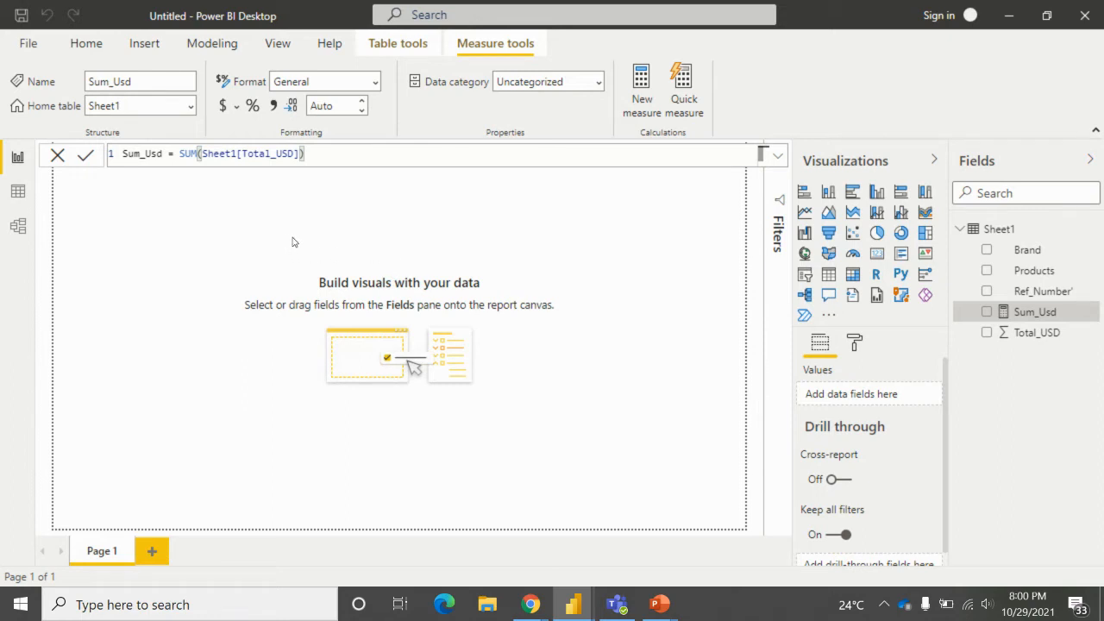
left_click(233, 225)
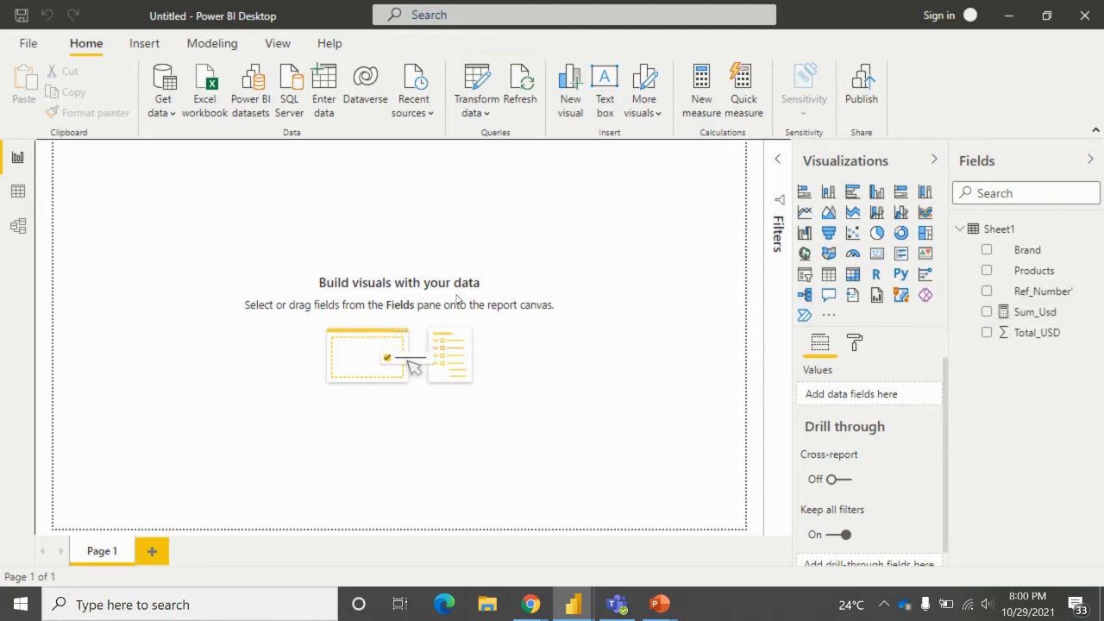
- Add a card visual showing the Sum_Usd measure to the report page and make it wider and shorter
left_click(18, 190)
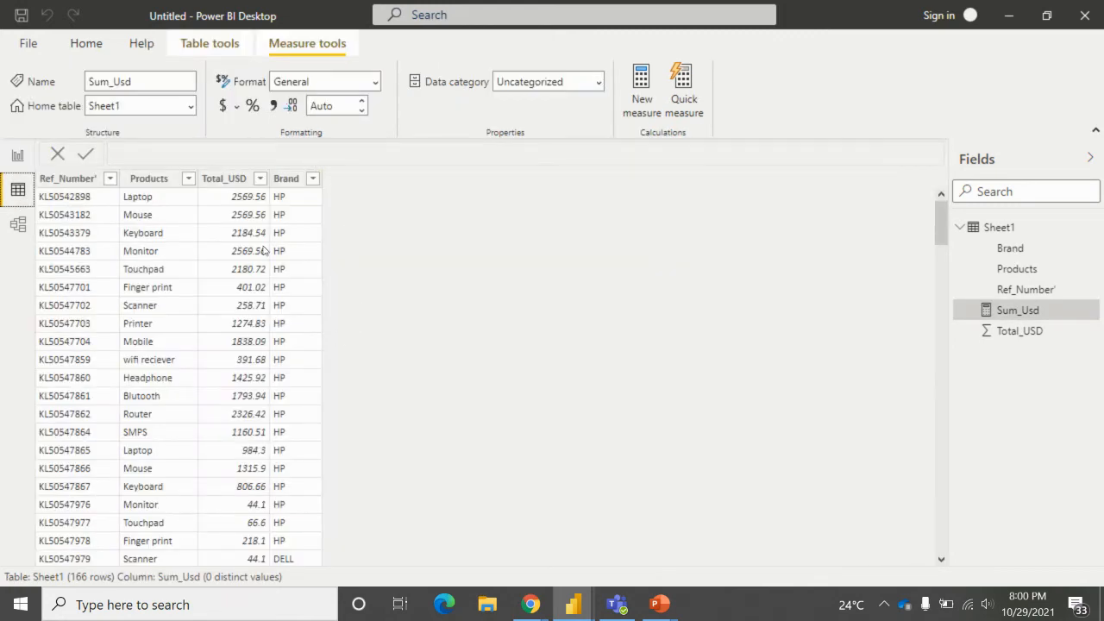
left_click(18, 157)
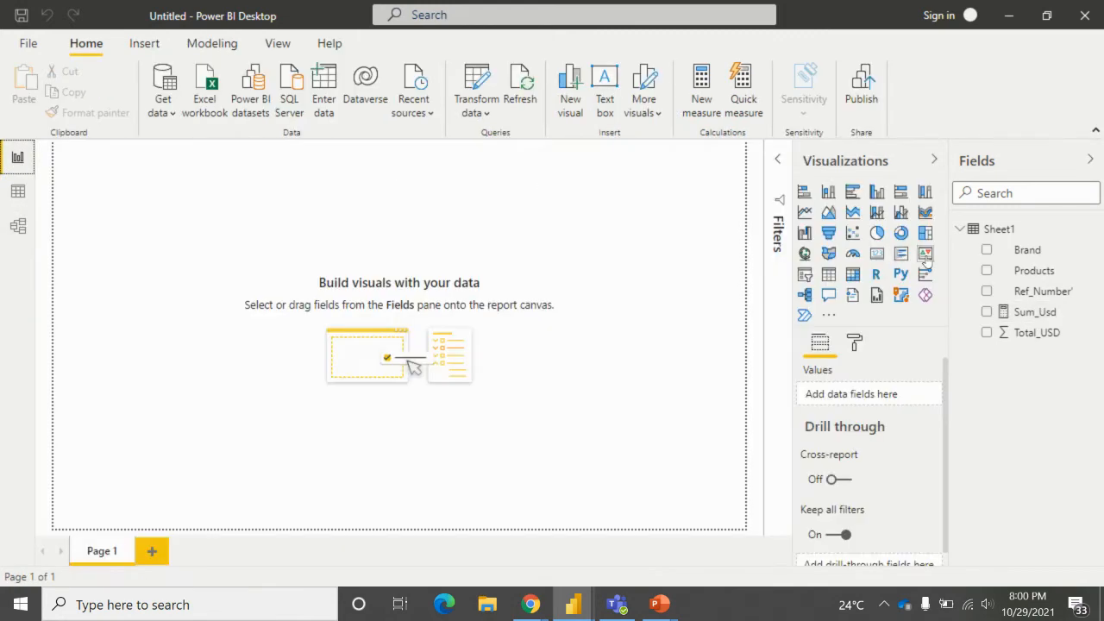
left_click(877, 254)
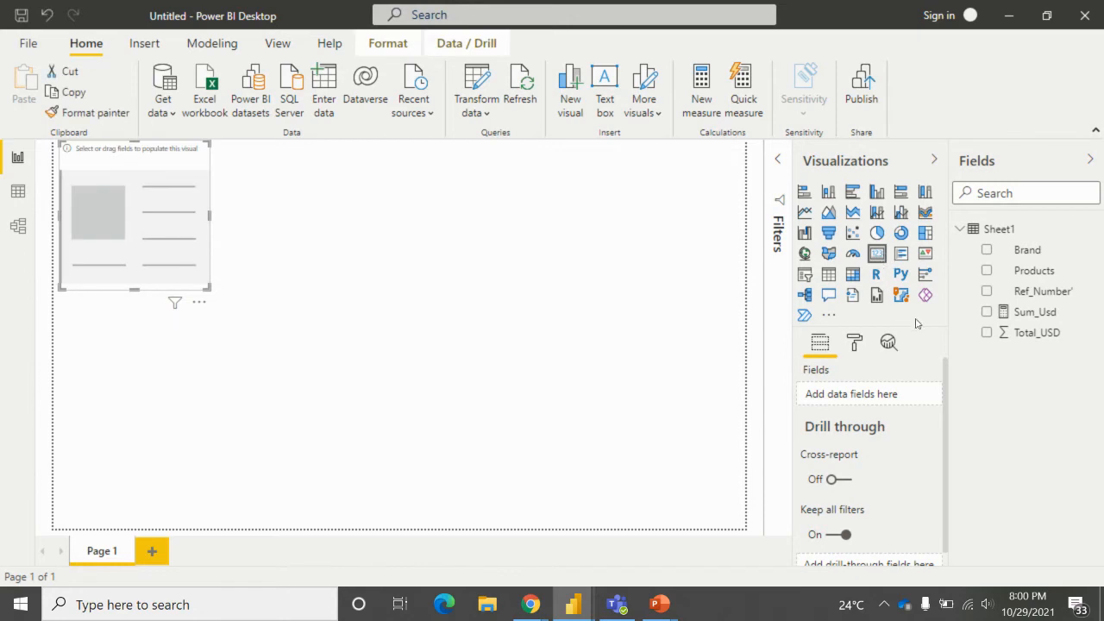
left_click(987, 313)
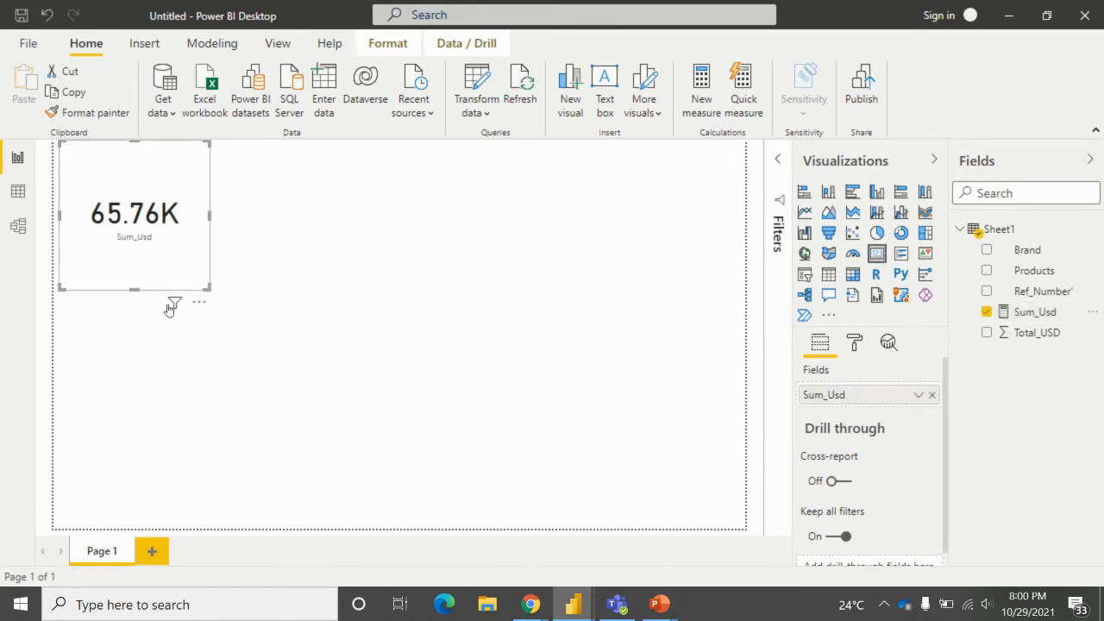
left_click_drag(207, 288, 250, 246)
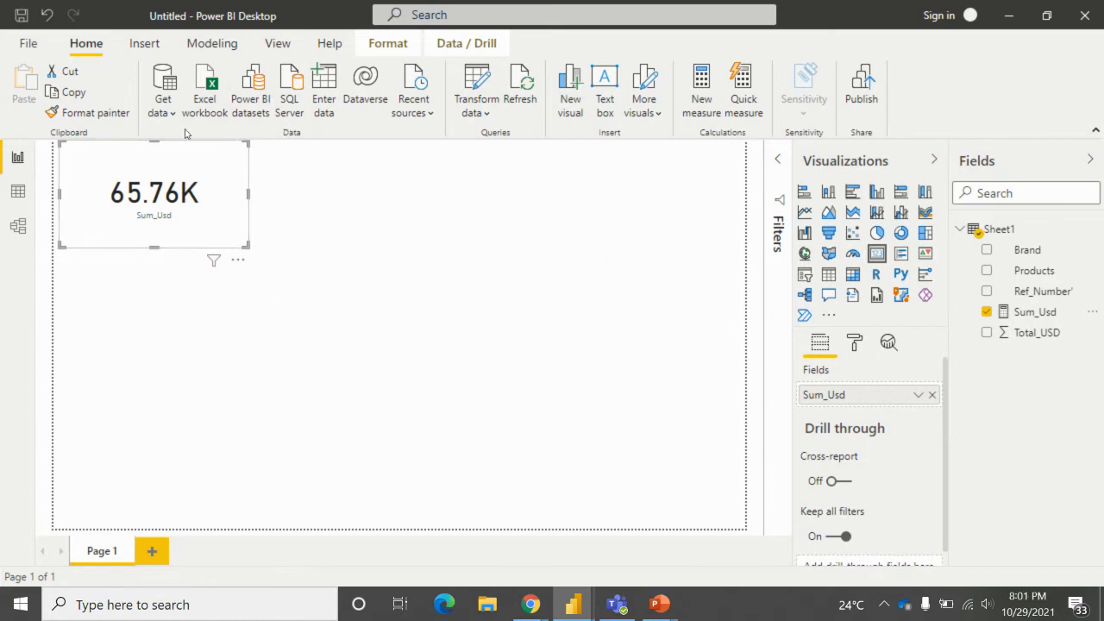
- Create a second measure in Sheet1 defined as Cnt_ref = COUNT(Sheet1[Ref_Number'])
right_click(1044, 296)
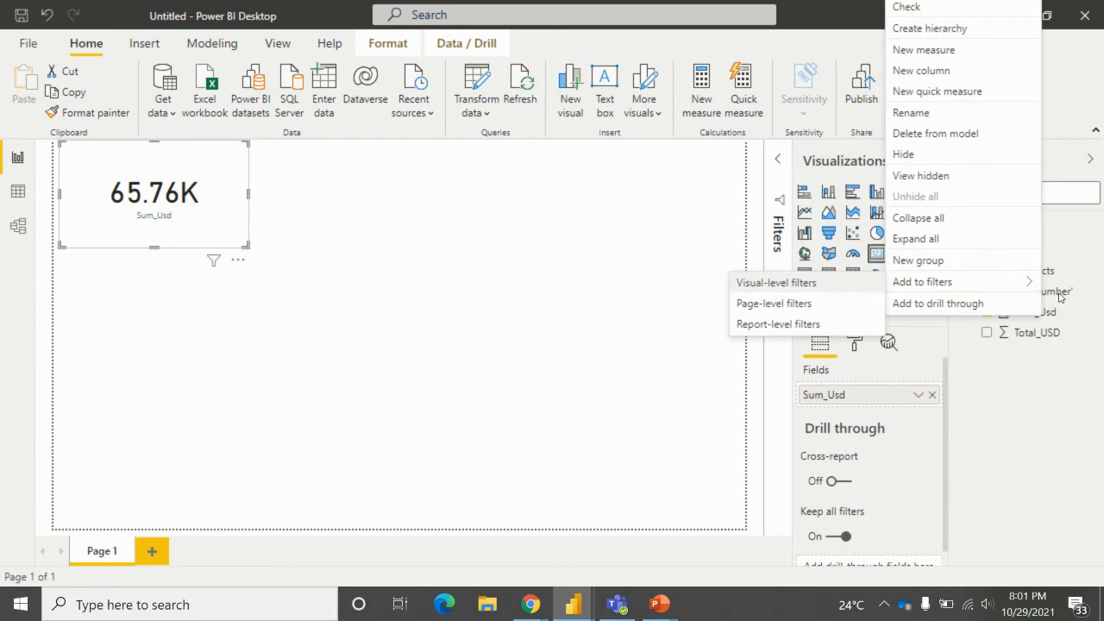
left_click(931, 59)
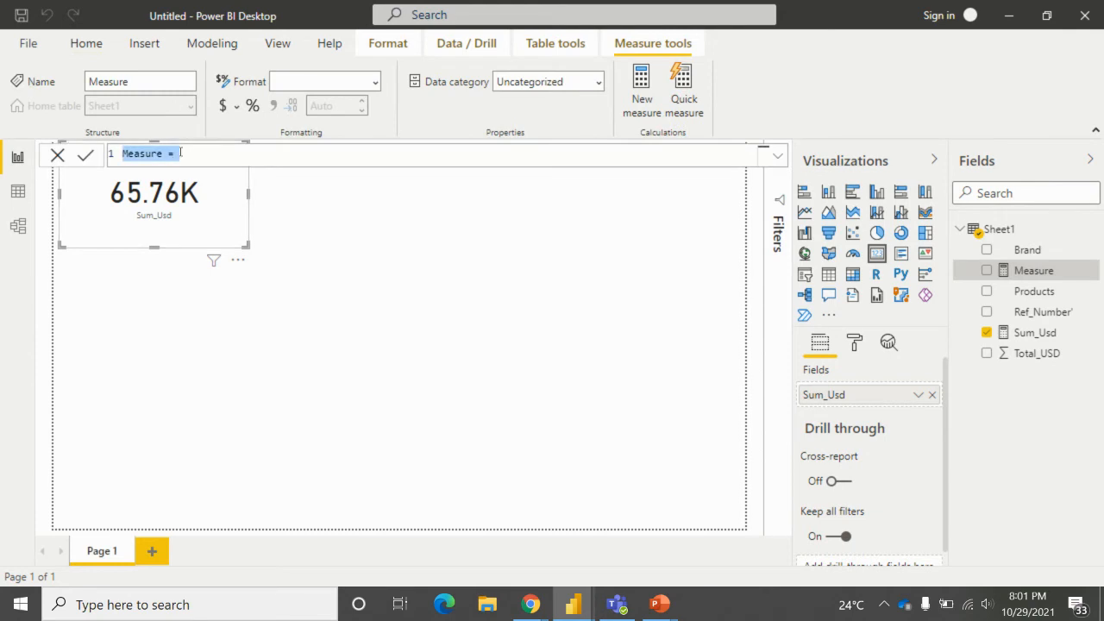
key("BackSpace")
type("Count")
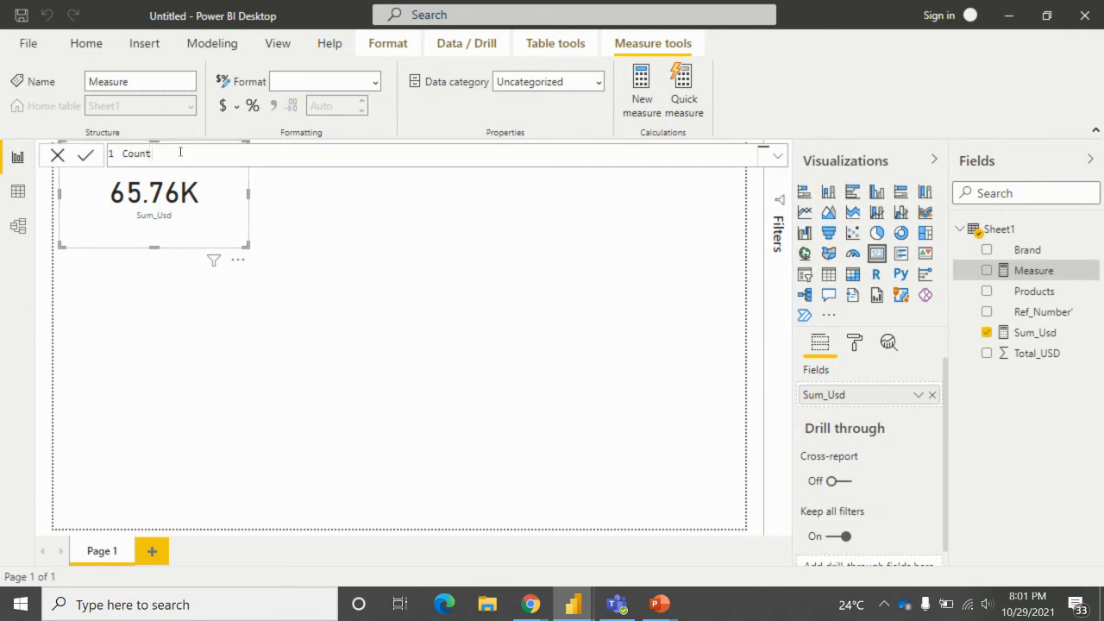
type(" =")
key("BackSpace")
key("BackSpace")
key("BackSpace")
key("BackSpace")
key("BackSpace")
key("BackSpace")
key("BackSpace")
type("Cnt_ref = Coun")
key("Tab")
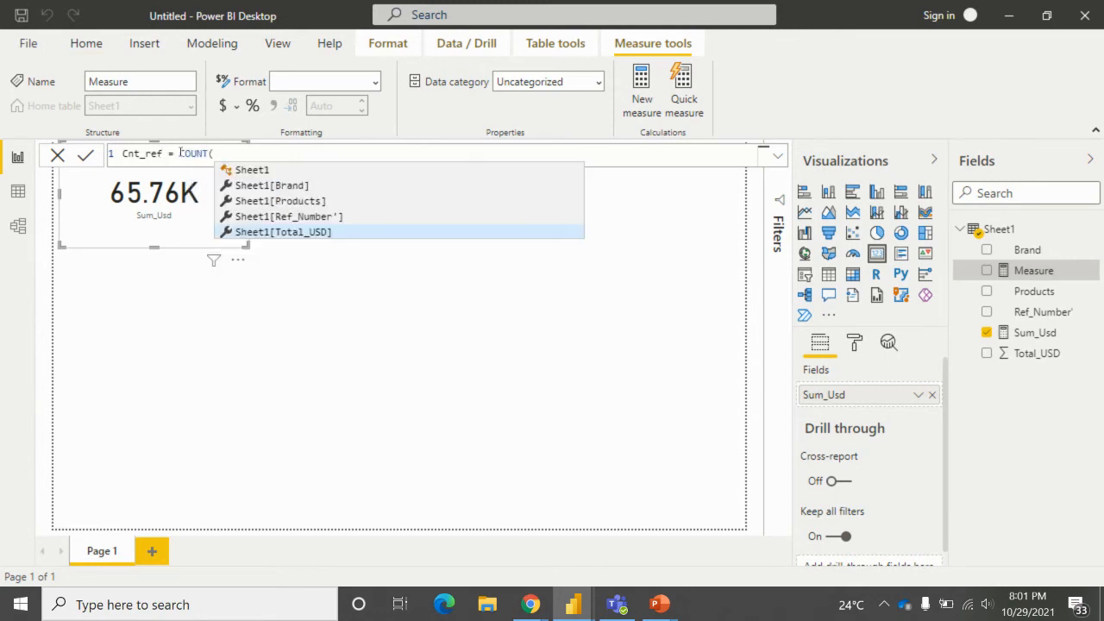
left_click(293, 218)
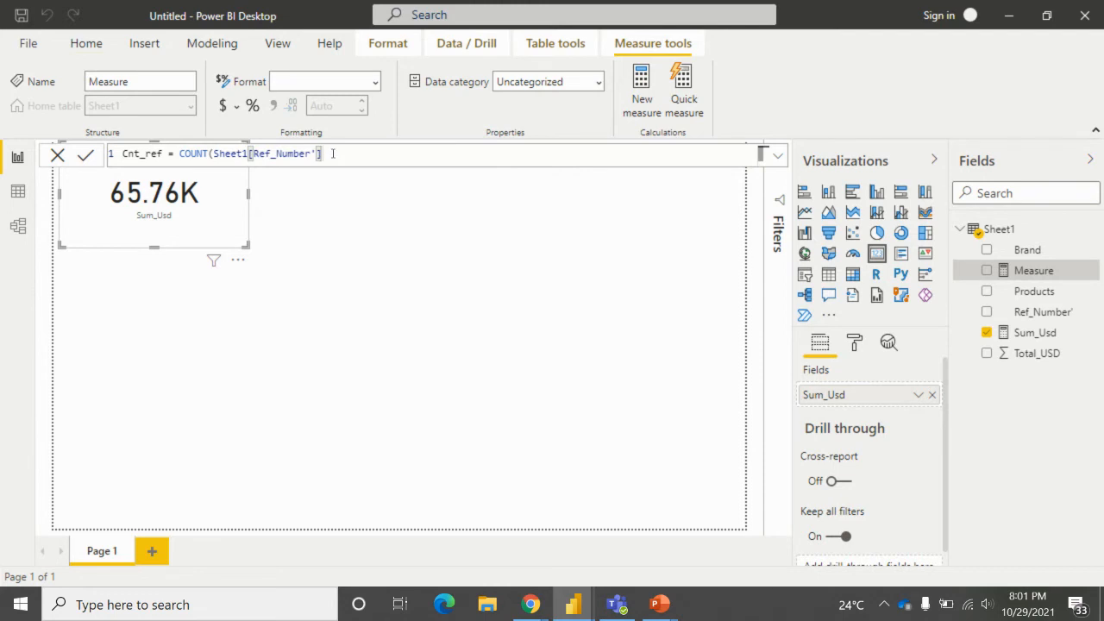
type(")")
key("Return")
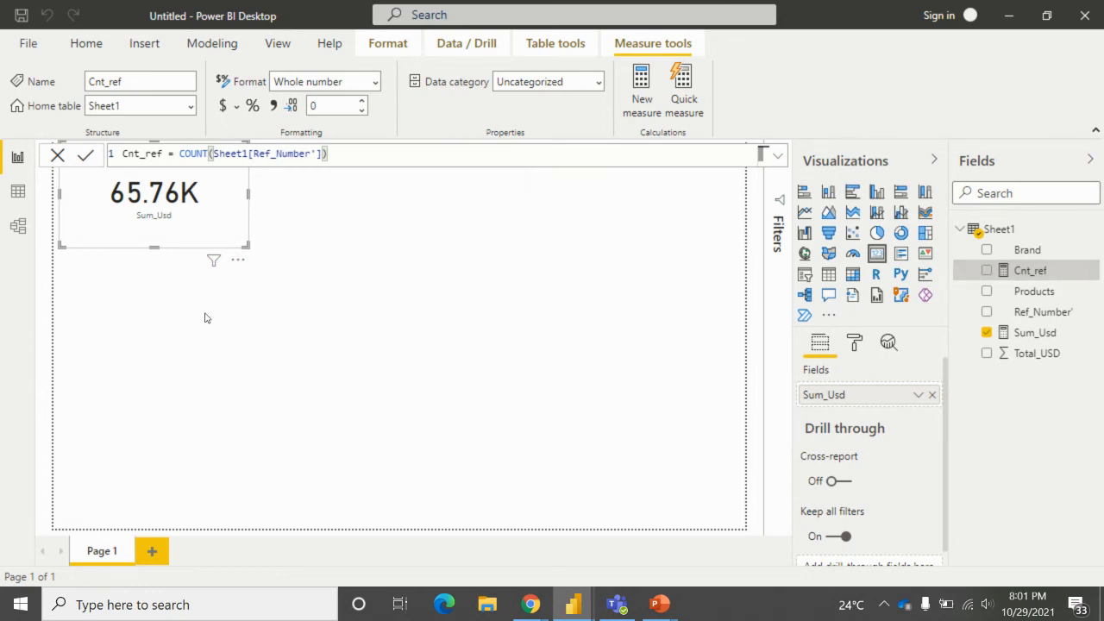
- Add a second card visual showing Cnt_ref, shrink it and place it beside the Sum_Usd card
left_click(262, 317)
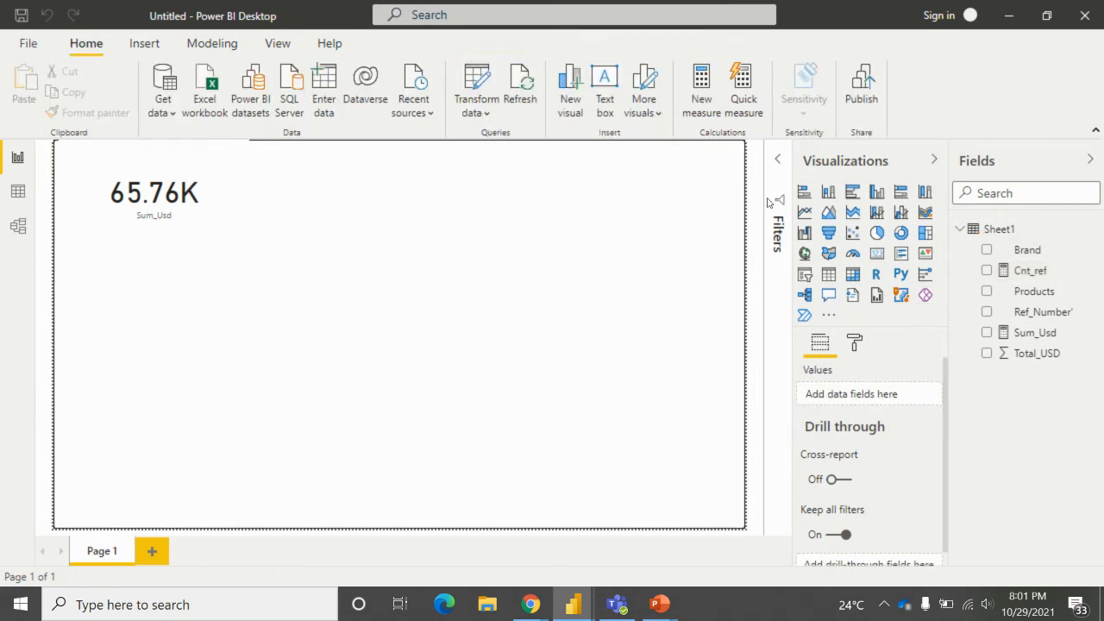
left_click(877, 254)
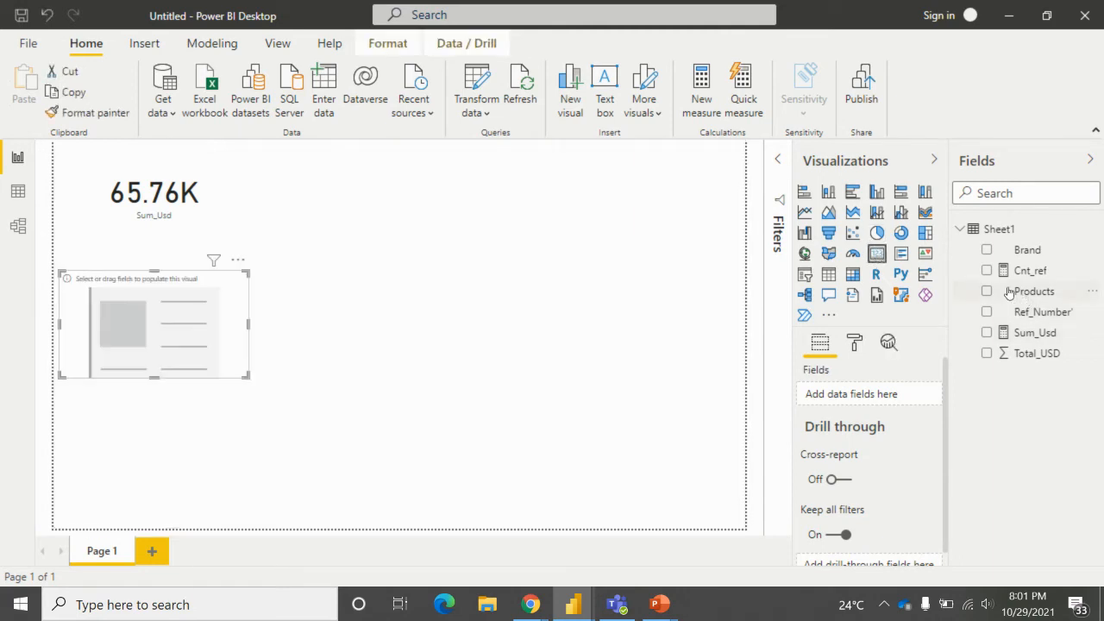
left_click(984, 272)
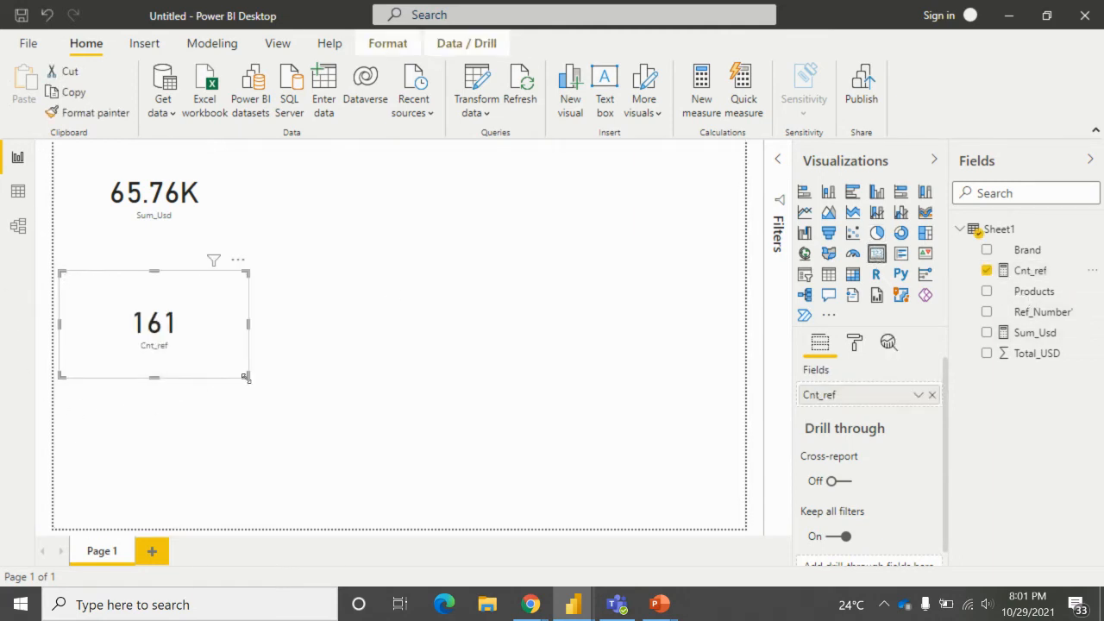
left_click_drag(246, 377, 353, 227)
- Inspect the Ref_Number' column in the table data and check it against the Cnt_ref card on the report page
left_click(30, 196)
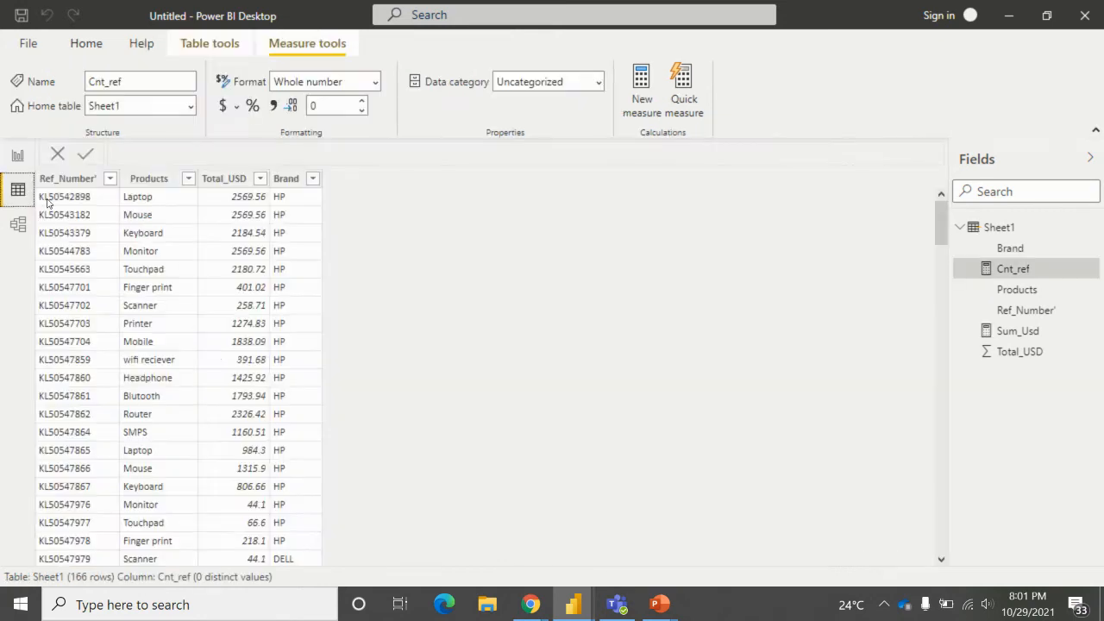
left_click(68, 179)
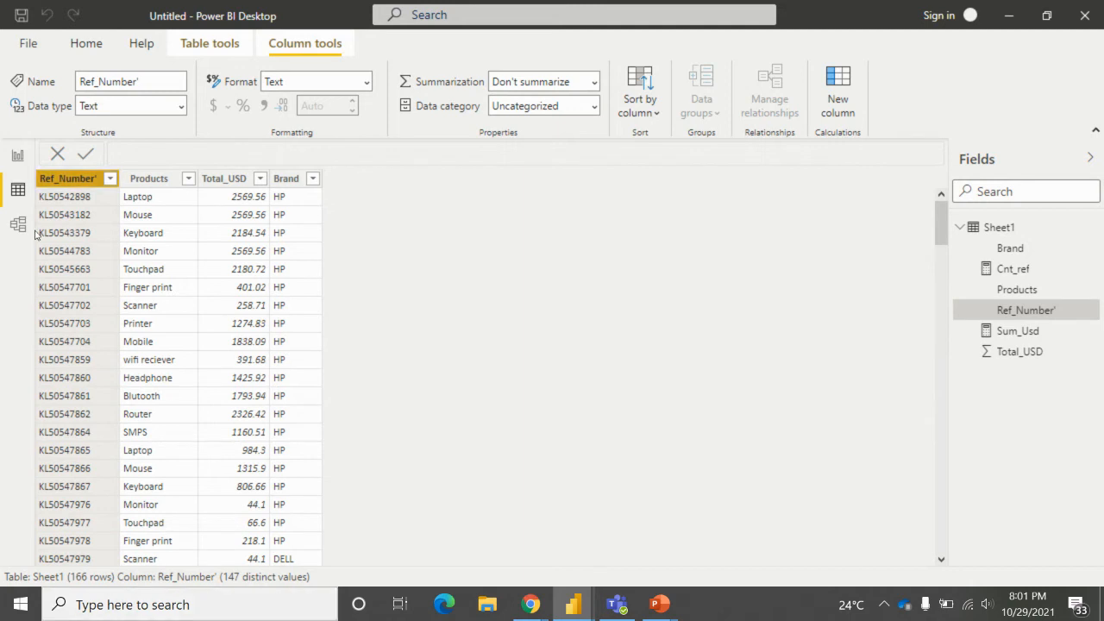
left_click(17, 156)
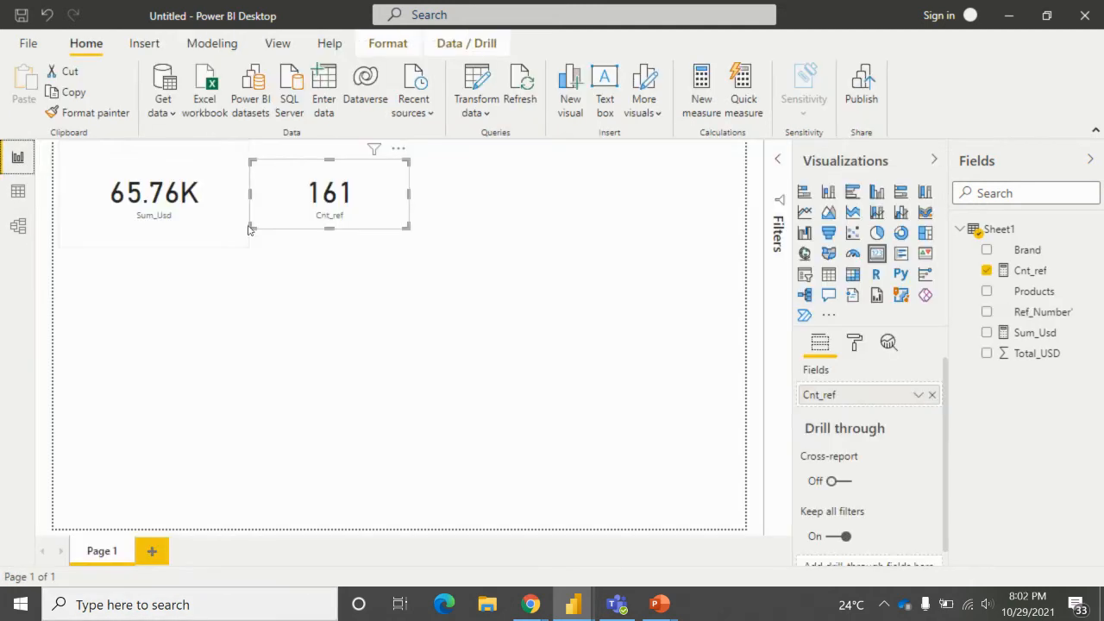
left_click(363, 235)
left_click(365, 230)
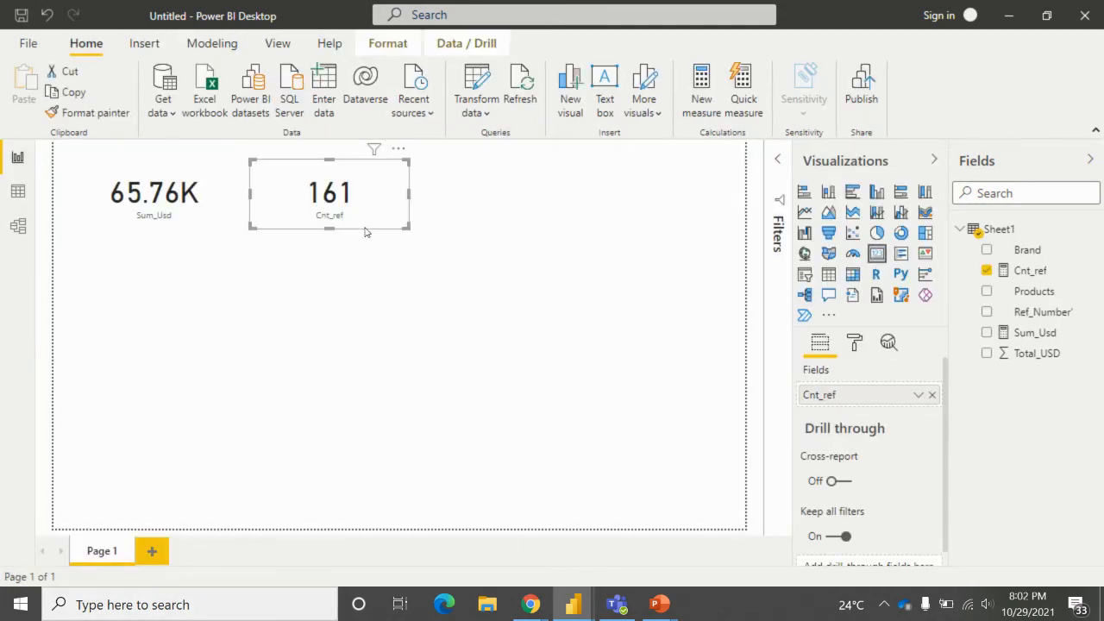
- Look through the Ref_Number' values down to the end of the table for blanks, and return to the Cnt_ref card
left_click(18, 191)
scroll(49, 502, "down", 5)
scroll(51, 502, "down", 20)
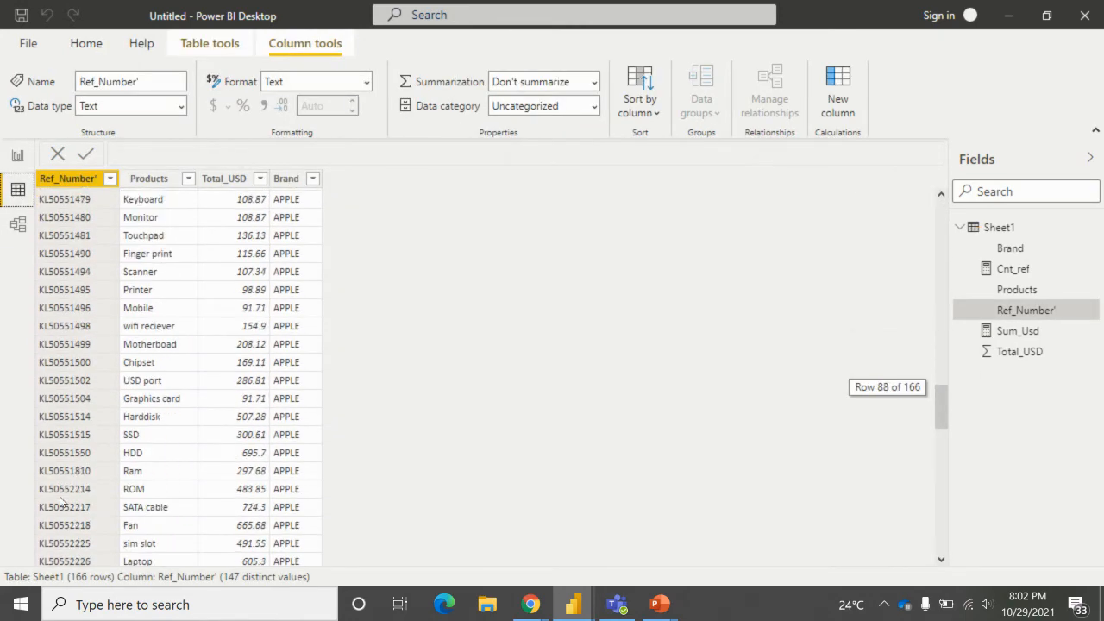
scroll(61, 501, "down", 2)
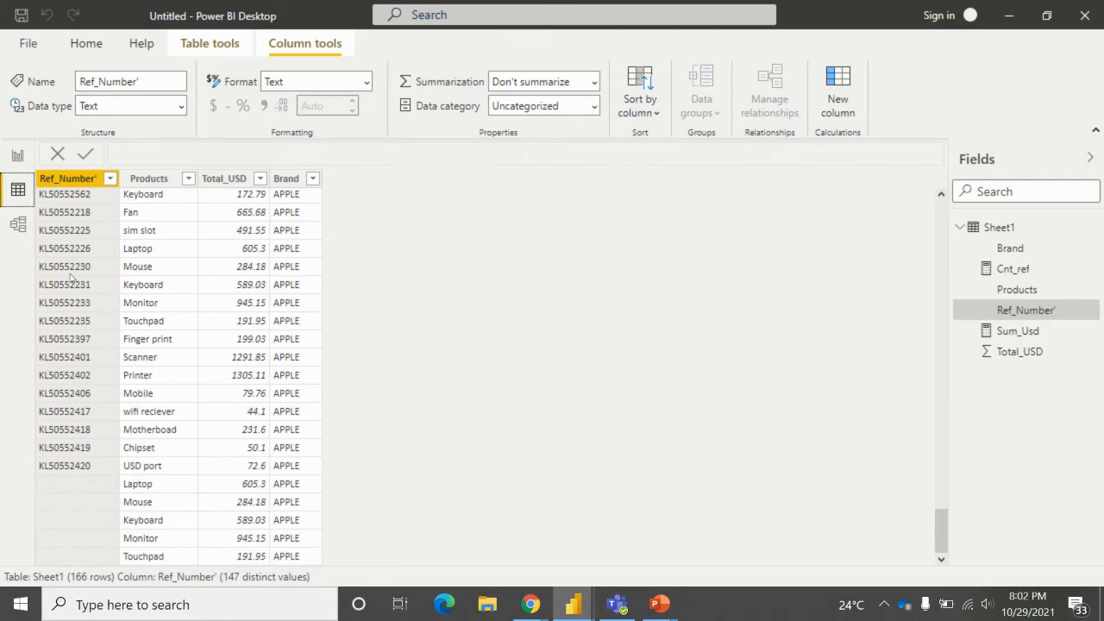
left_click(17, 156)
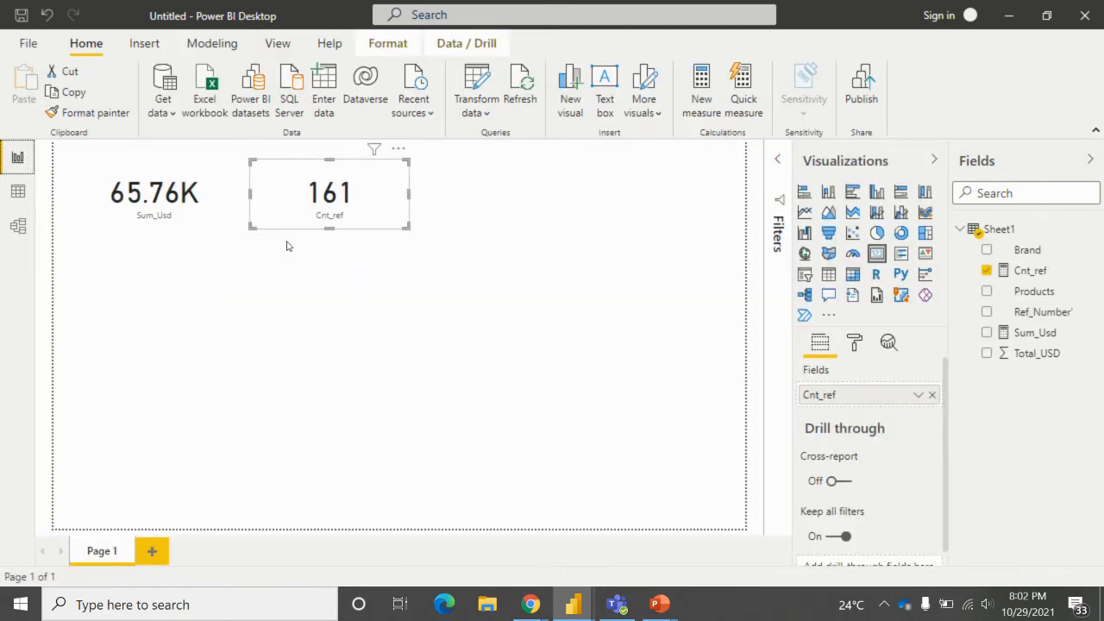
left_click(108, 299)
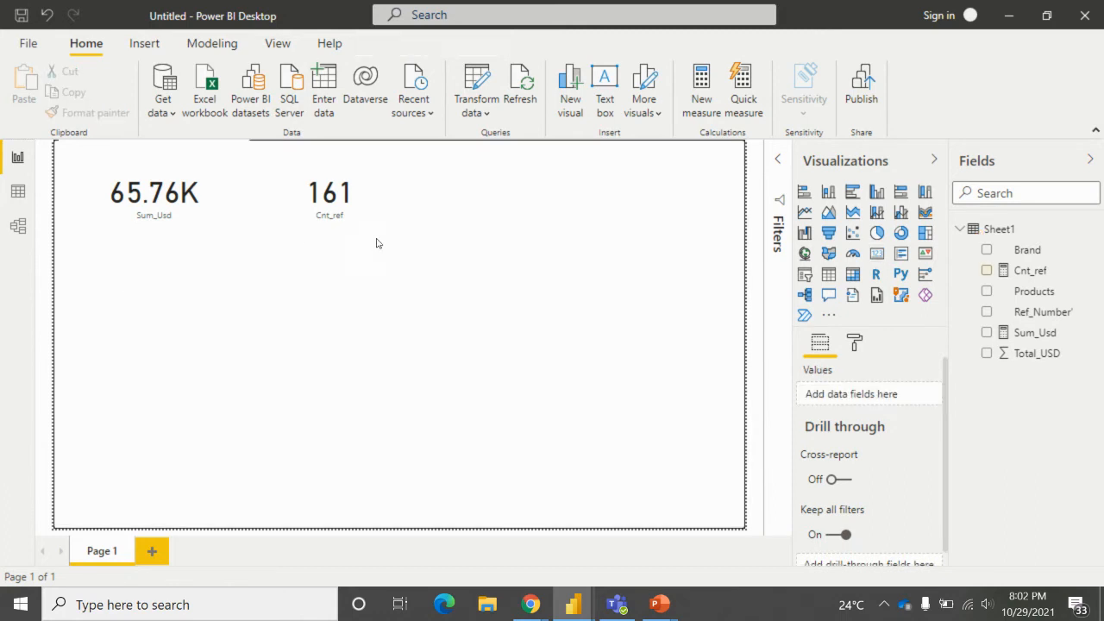
left_click(347, 230)
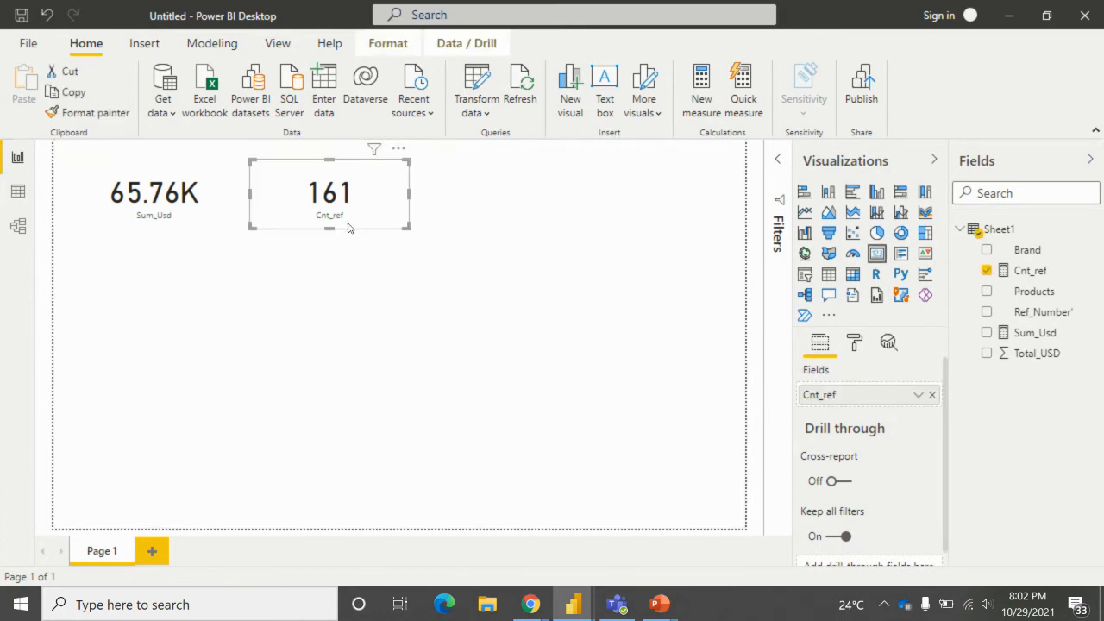
- Compare the table's row count and the distinct-value count of Ref_Number' with the value on the Cnt_ref card
left_click(15, 193)
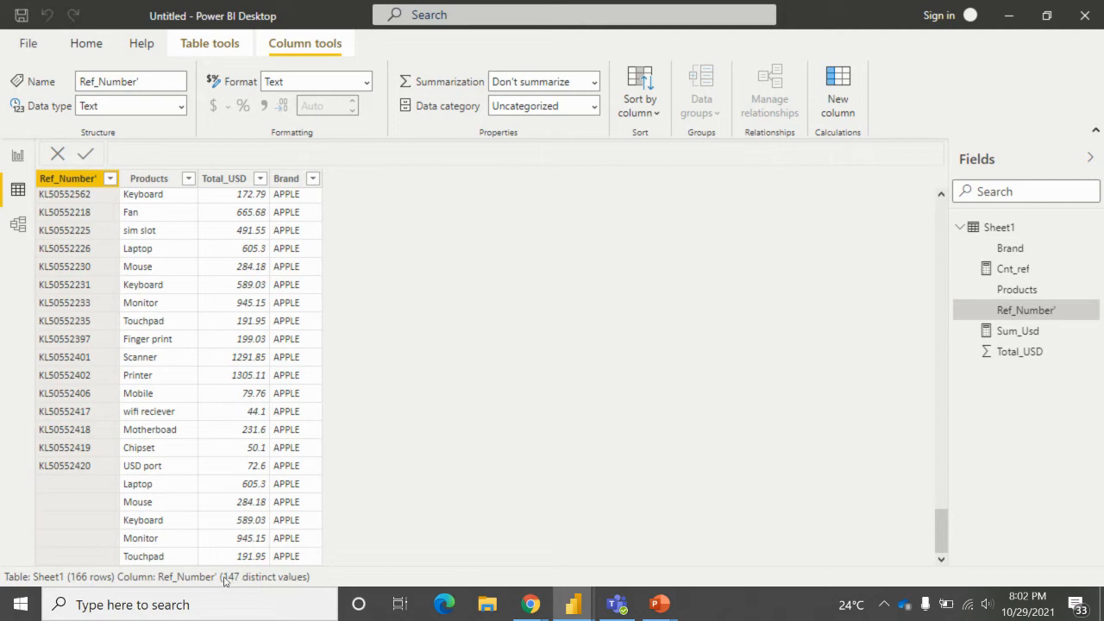
left_click(17, 158)
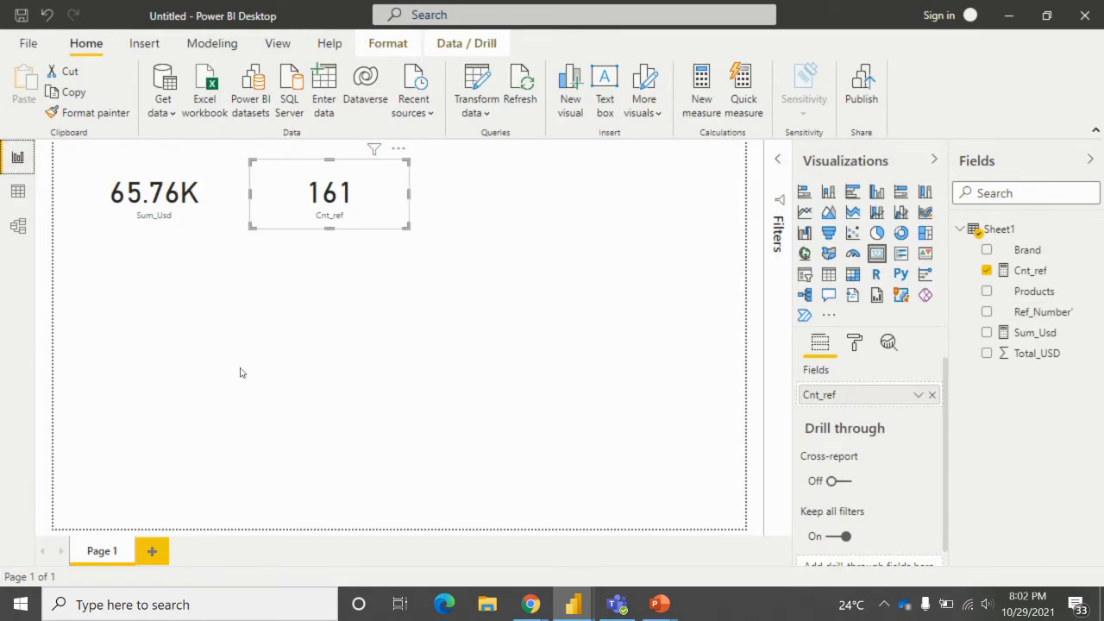
left_click(145, 295)
left_click(314, 227)
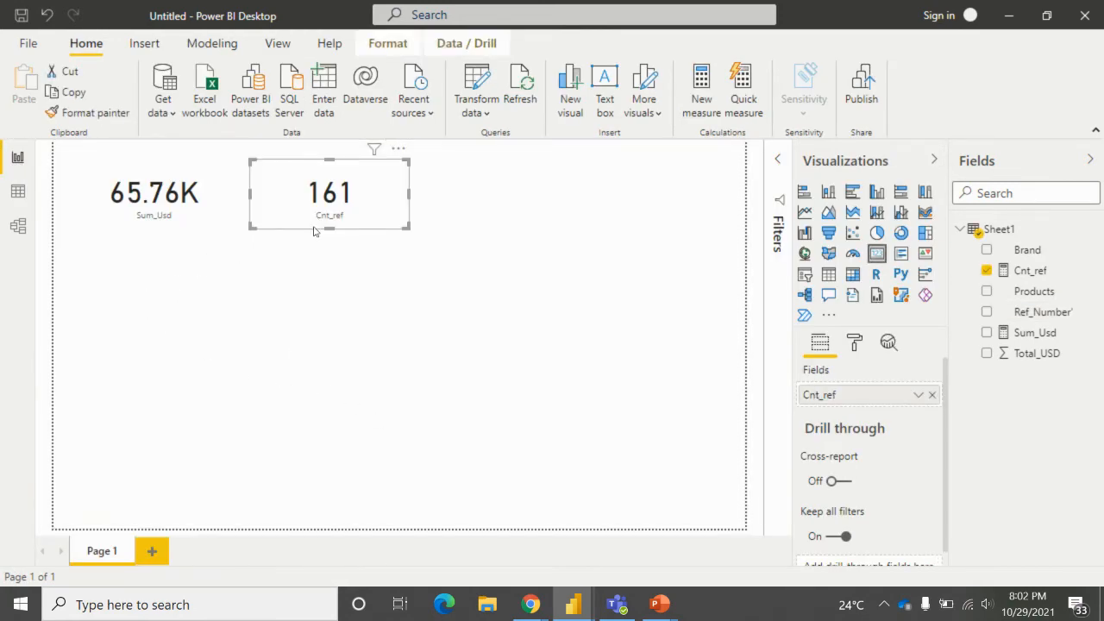
left_click(106, 286)
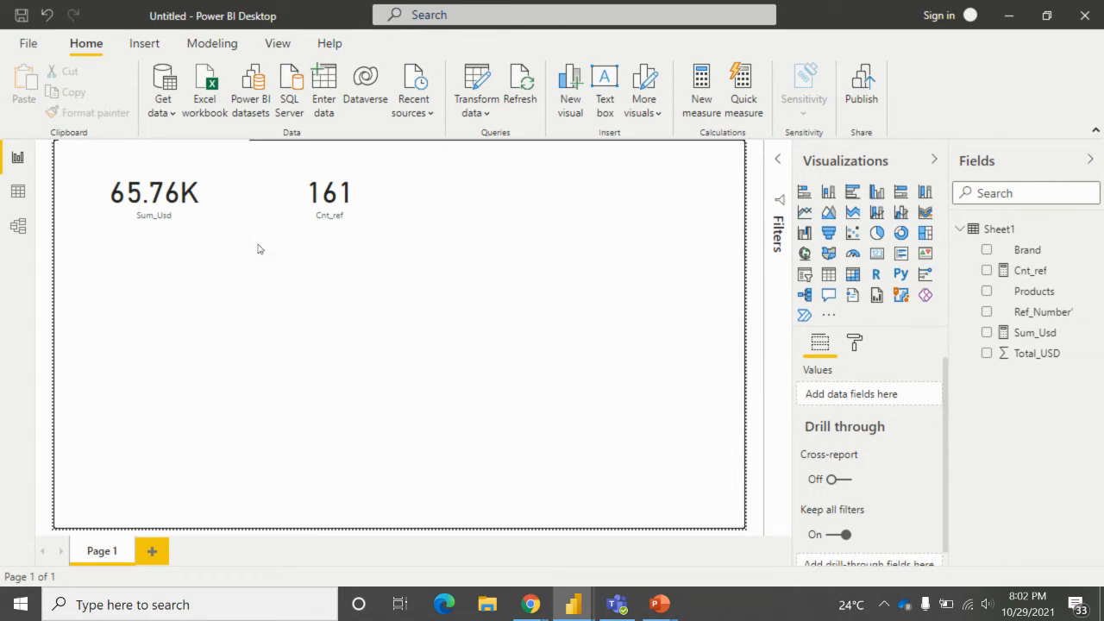
- Create the measure NO_DUps_count = DISTINCTCOUNT(Sheet1[Ref_Number']) in Sheet1
left_click(313, 227)
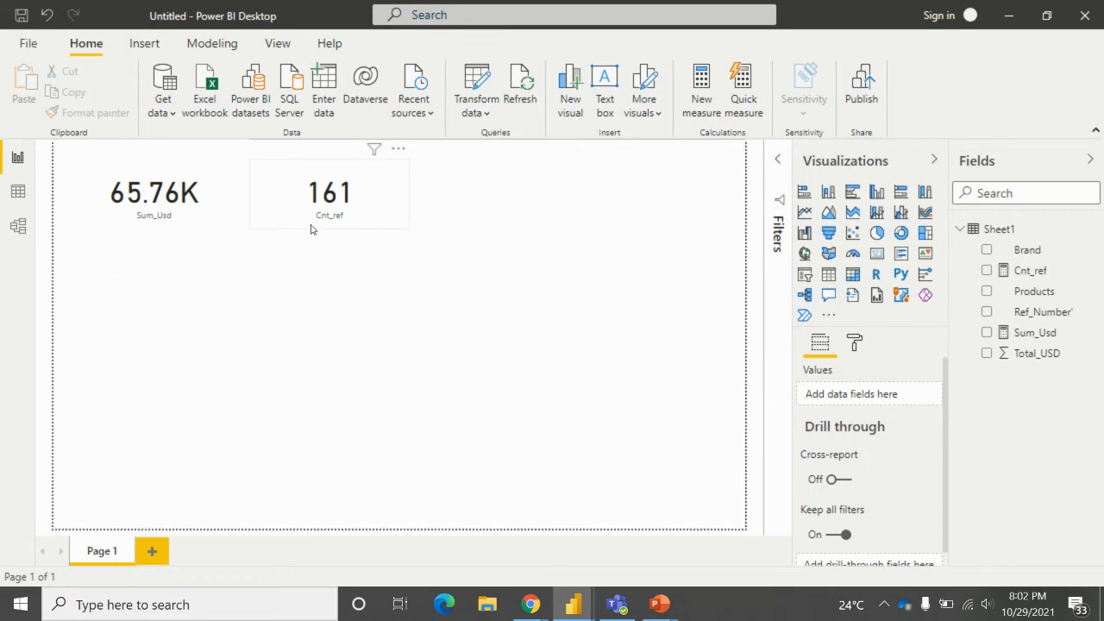
left_click(576, 290)
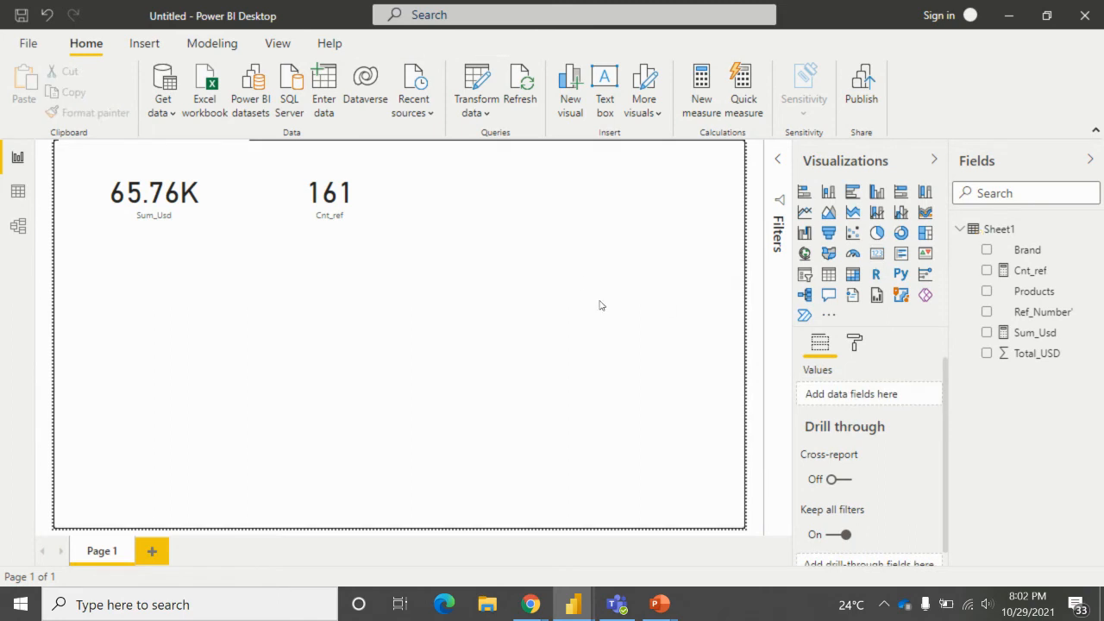
right_click(1031, 312)
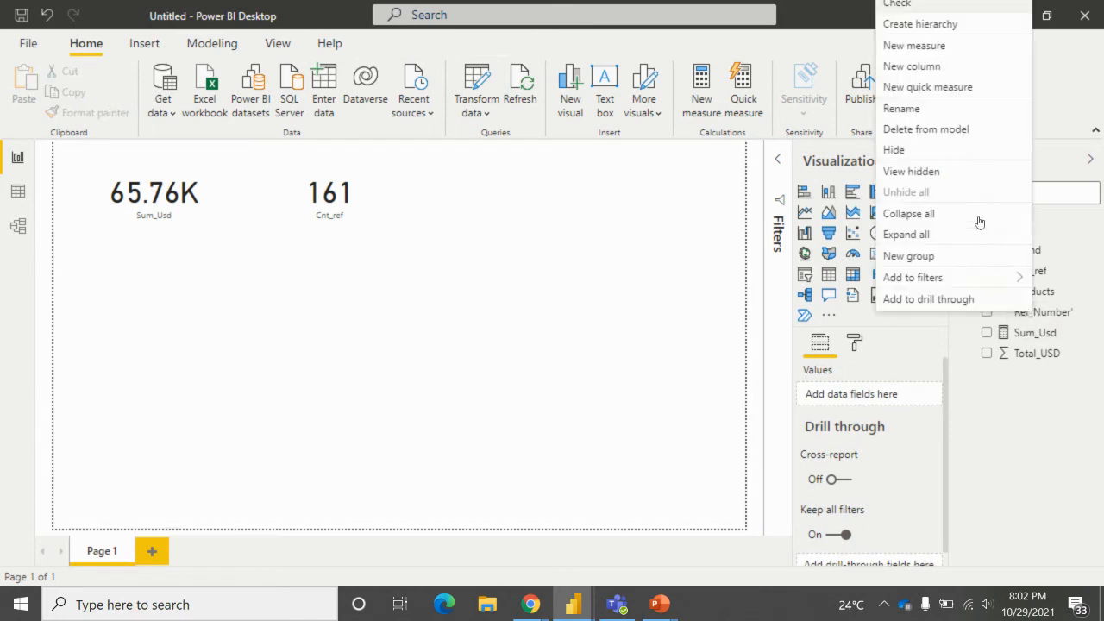
left_click(920, 47)
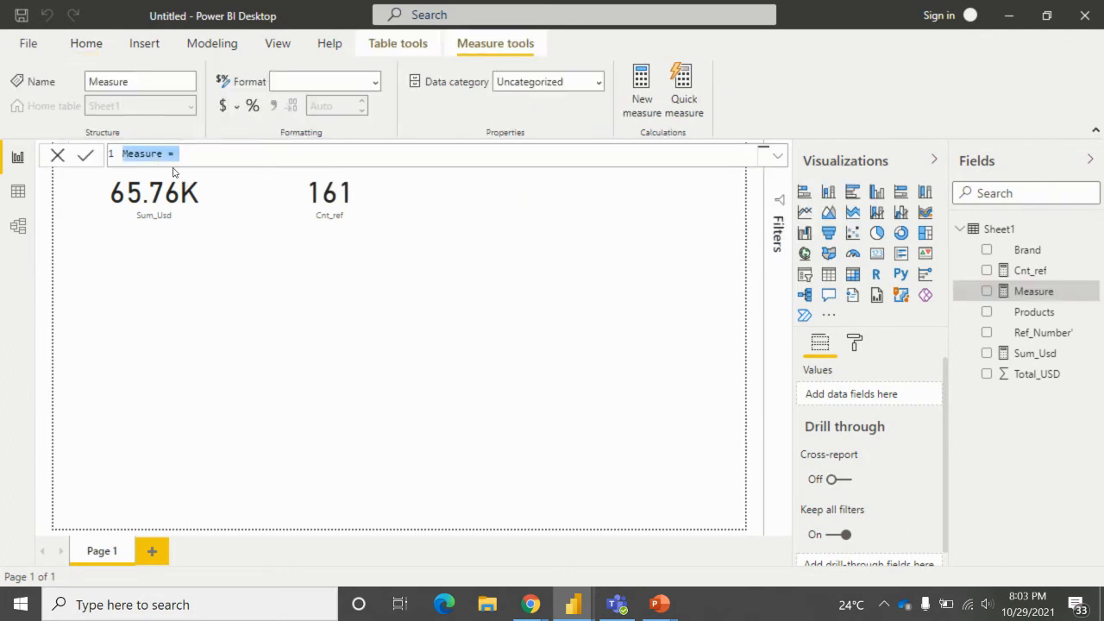
type("NO_DUps_count = dis")
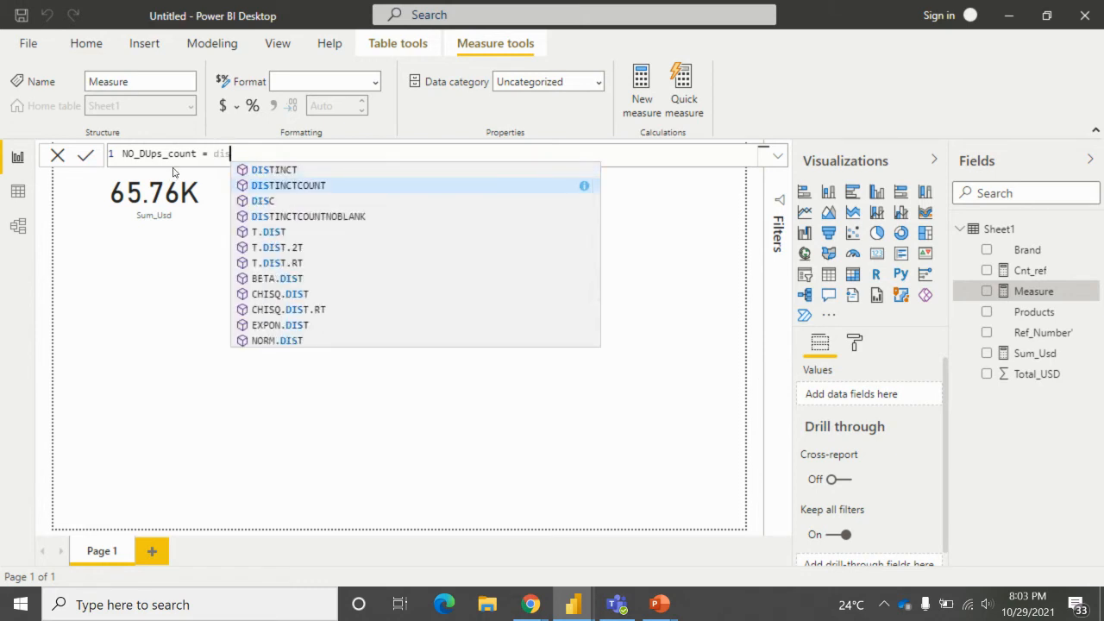
key("Tab")
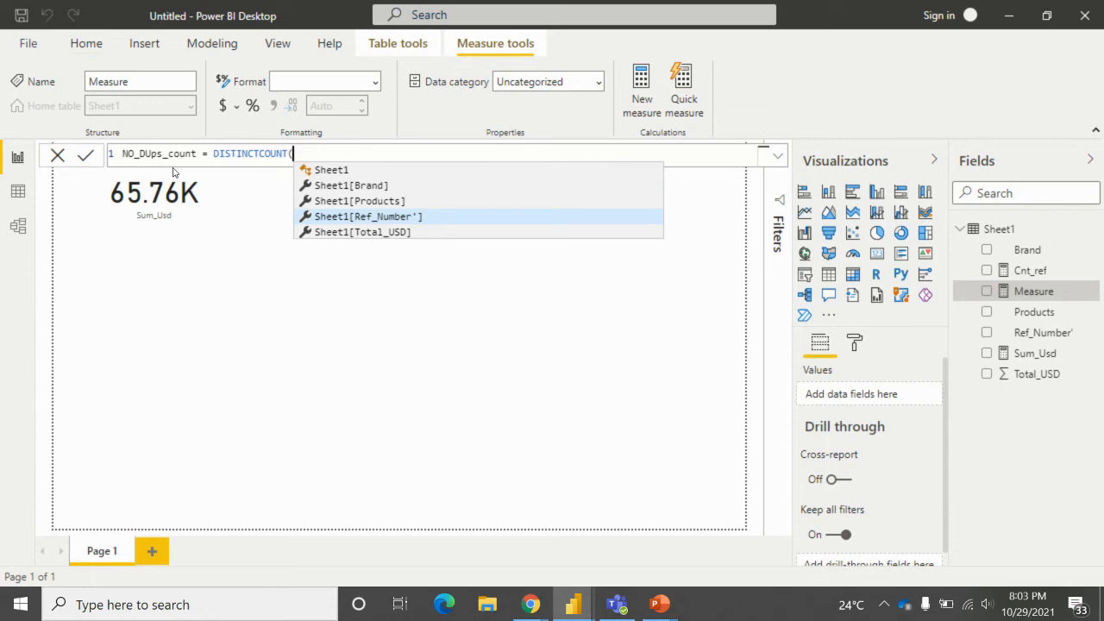
left_click(371, 217)
key("Return")
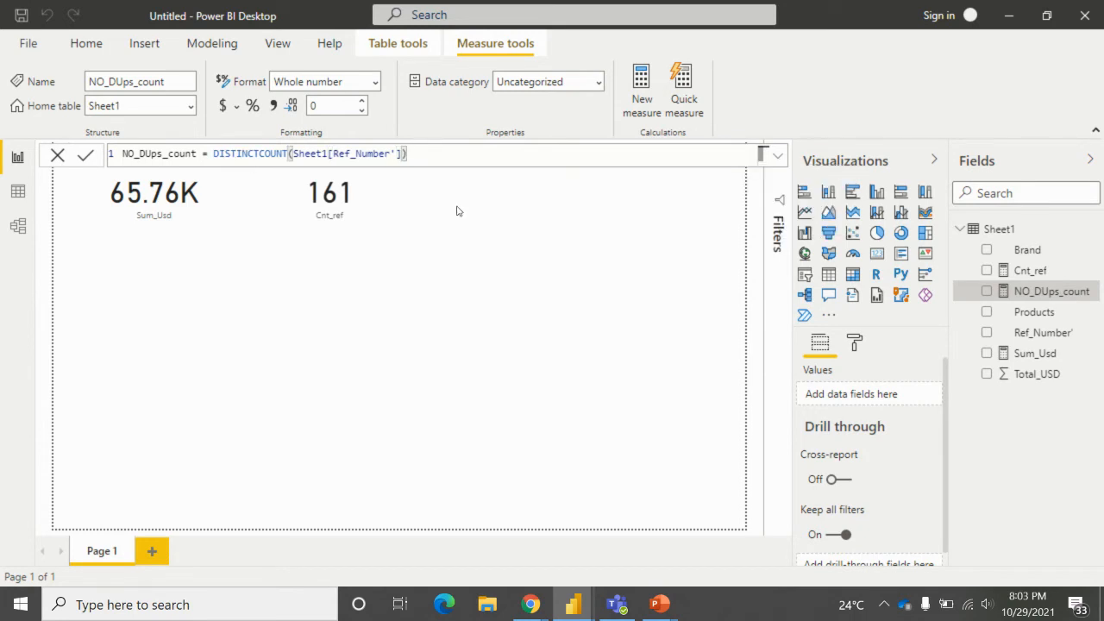
- Add a card visual showing NO_DUps_count, shrink it and place it directly below the Cnt_ref card
left_click(493, 244)
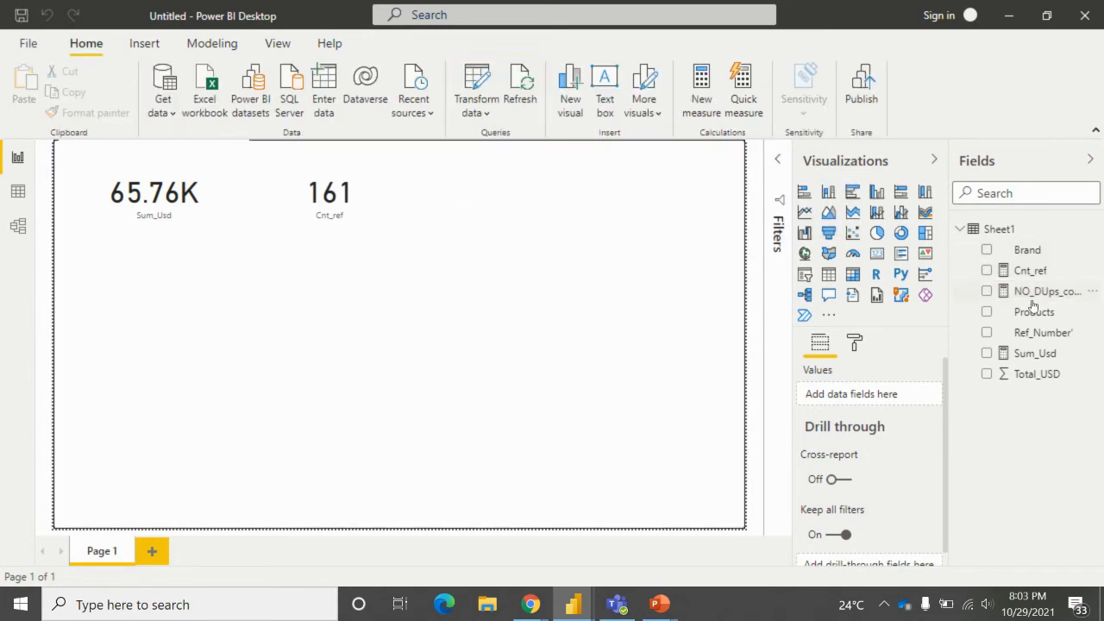
left_click(876, 253)
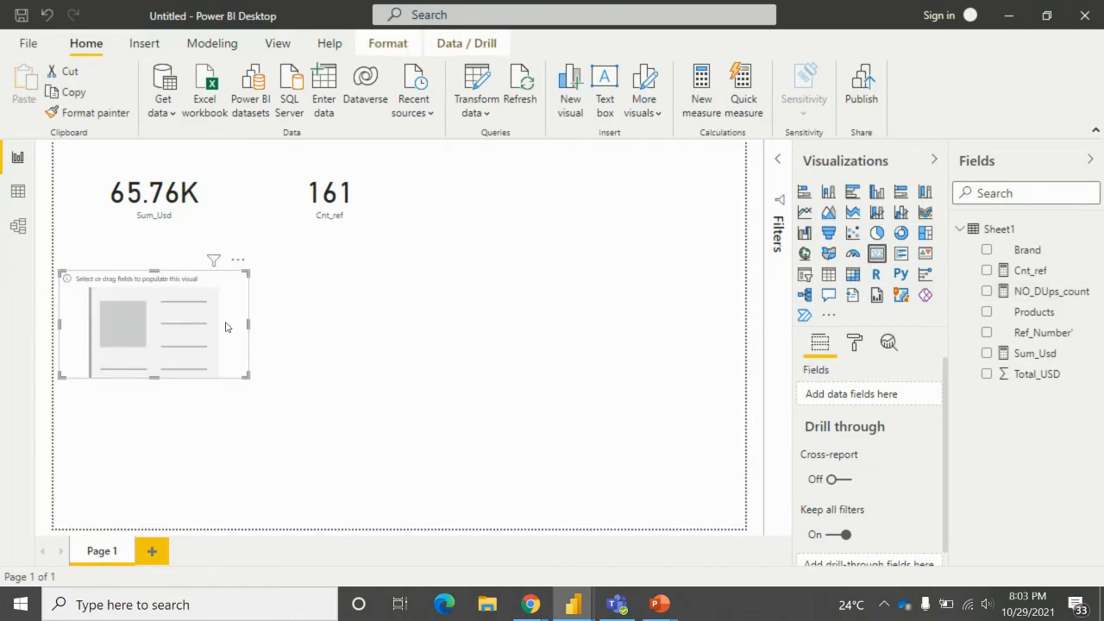
left_click(987, 291)
left_click(388, 285)
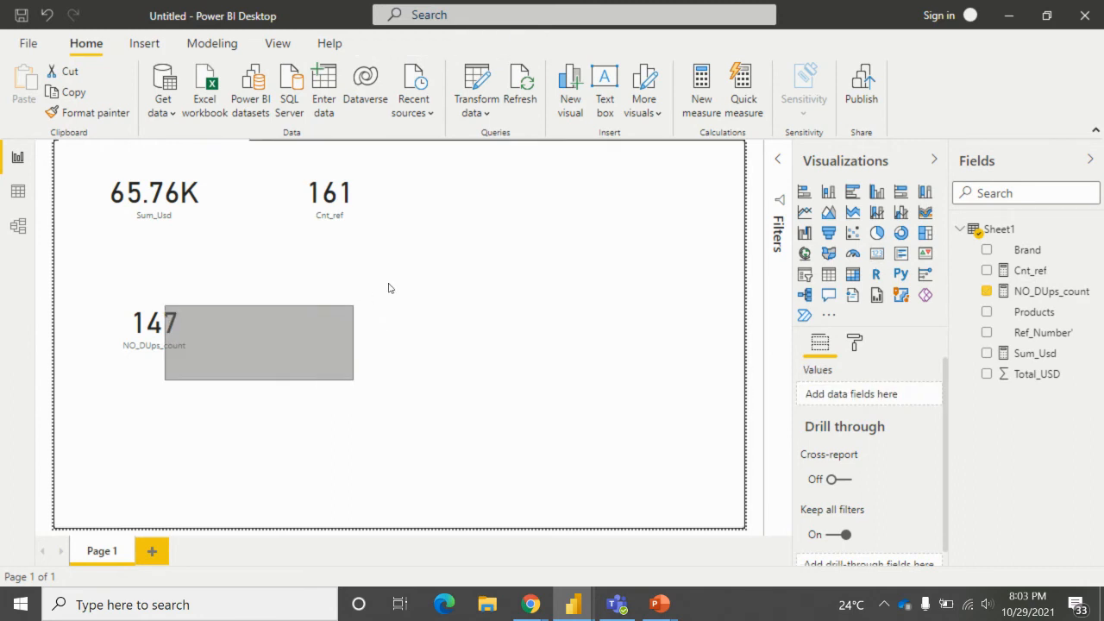
left_click(144, 380)
left_click_drag(184, 378, 374, 308)
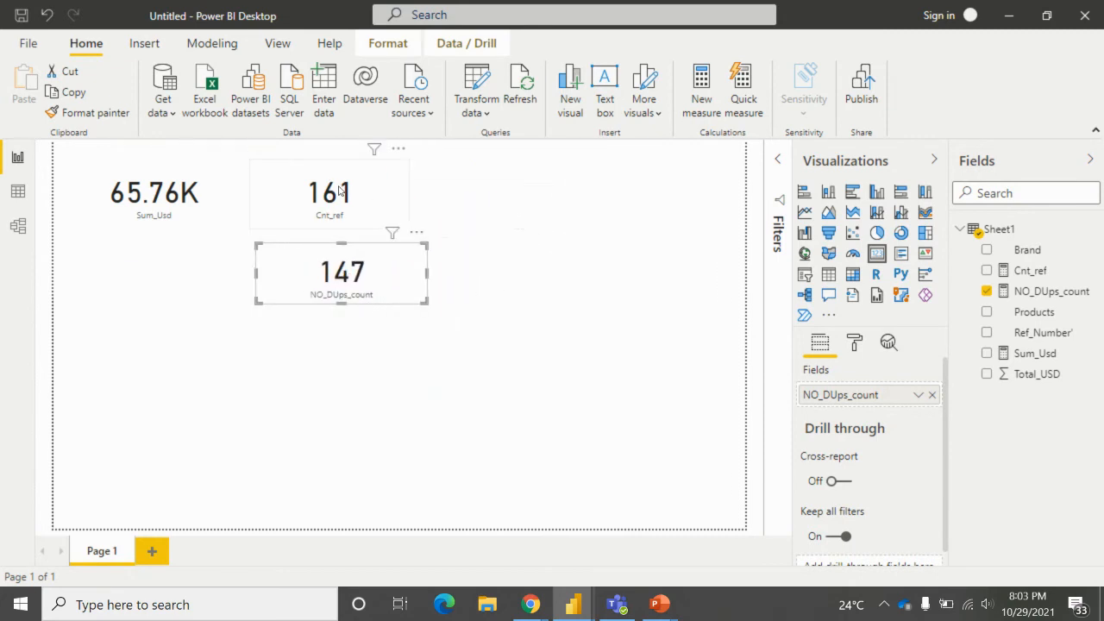
- Shift the Cnt_ref card slightly so that it lines up with the NO_DUps_count card below it
left_click(384, 214)
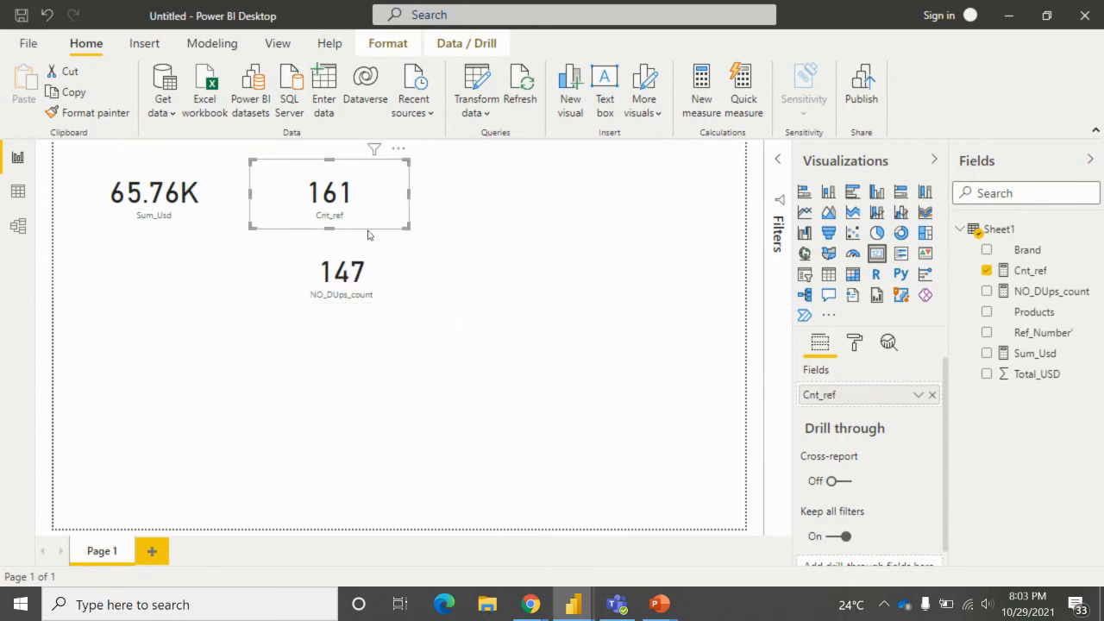
left_click(369, 234)
left_click(362, 228)
left_click_drag(361, 233, 373, 233)
left_click(429, 378)
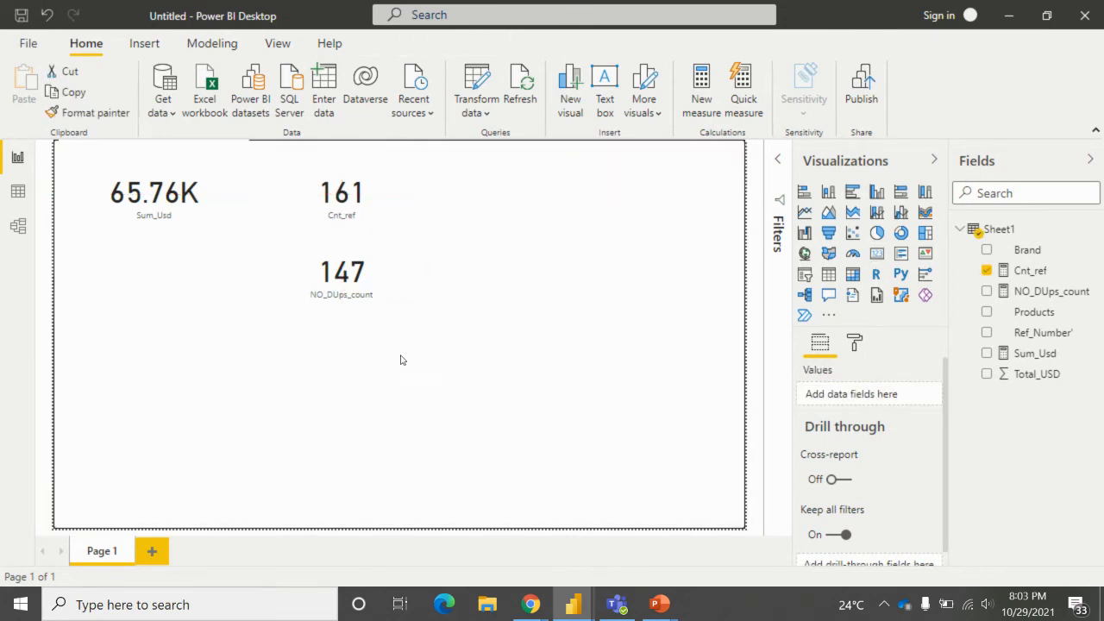
- Compare the distinct-value count of Ref_Number' in the table data with the NO_DUps_count card and review that measure's formula
left_click(19, 195)
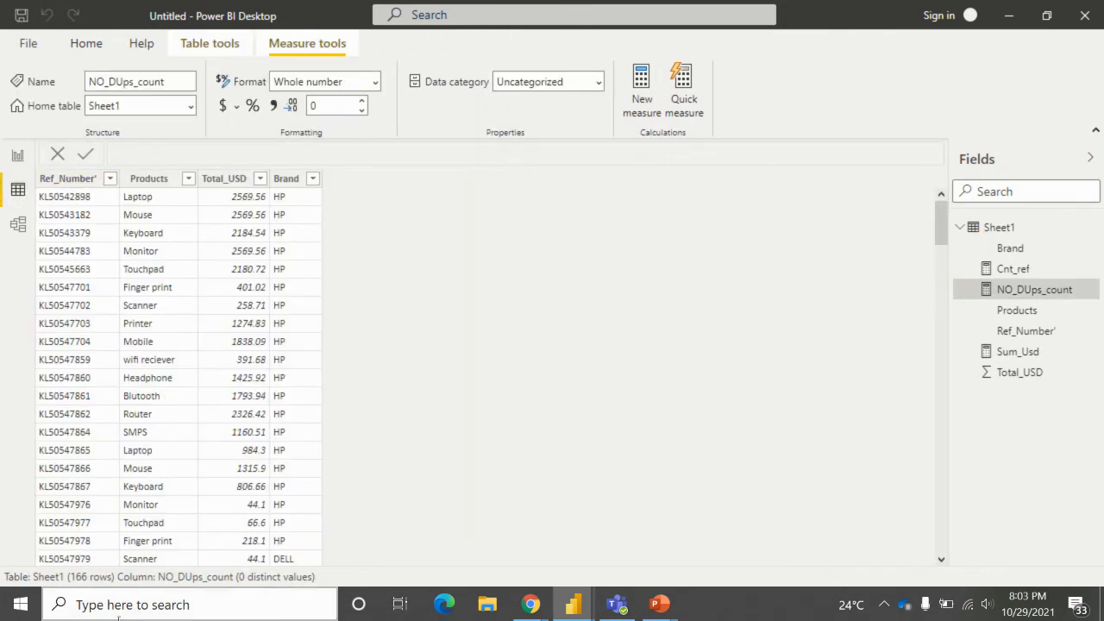
left_click(84, 179)
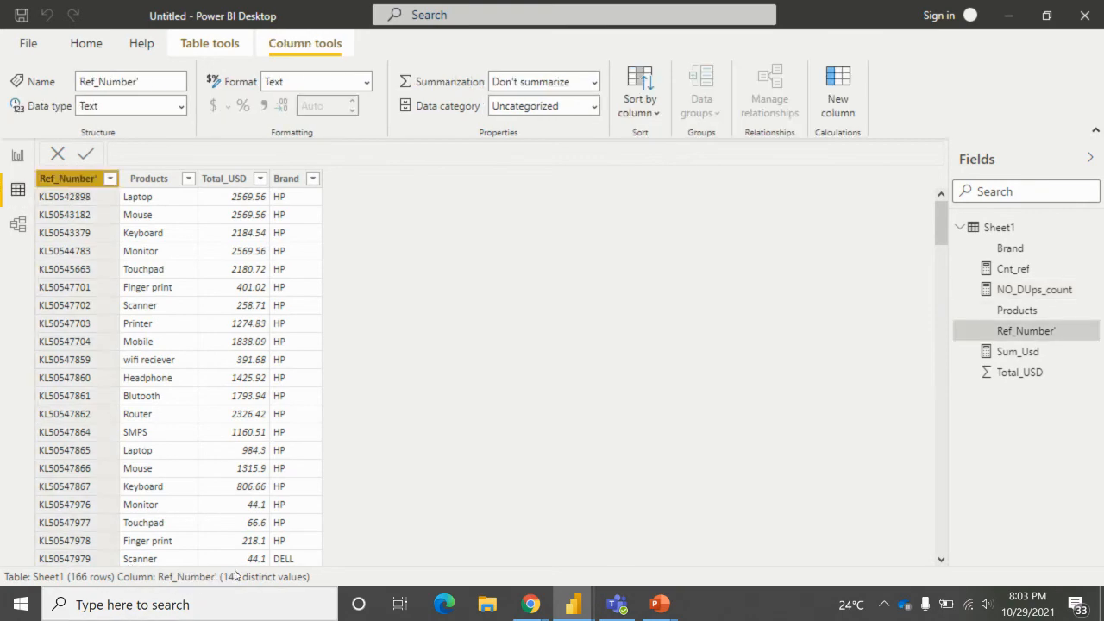
left_click(17, 157)
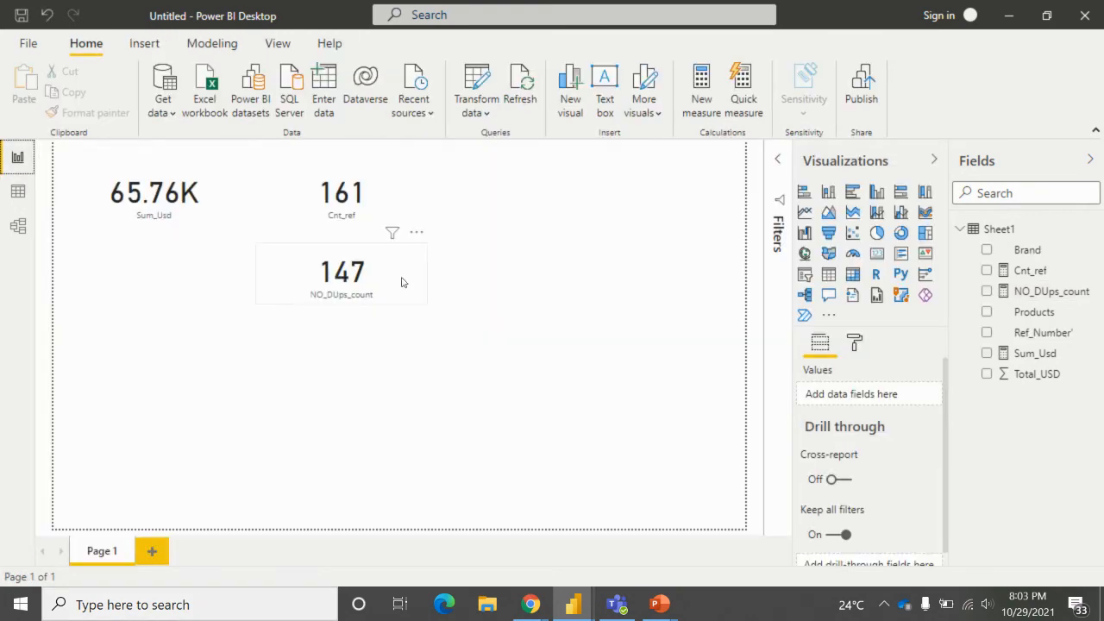
left_click(395, 297)
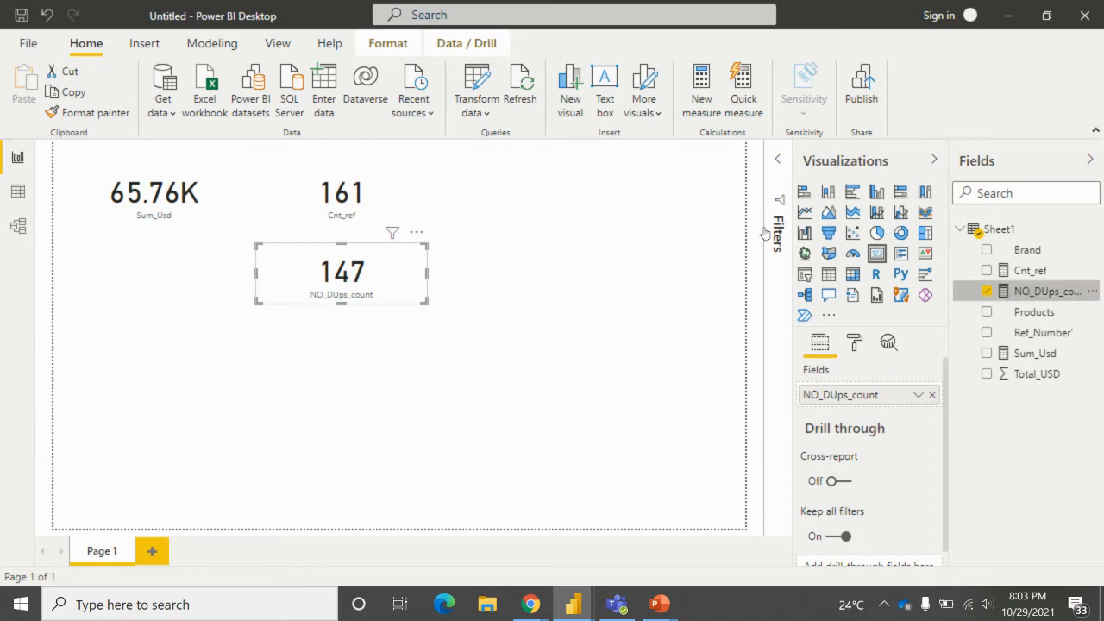
left_click(1039, 291)
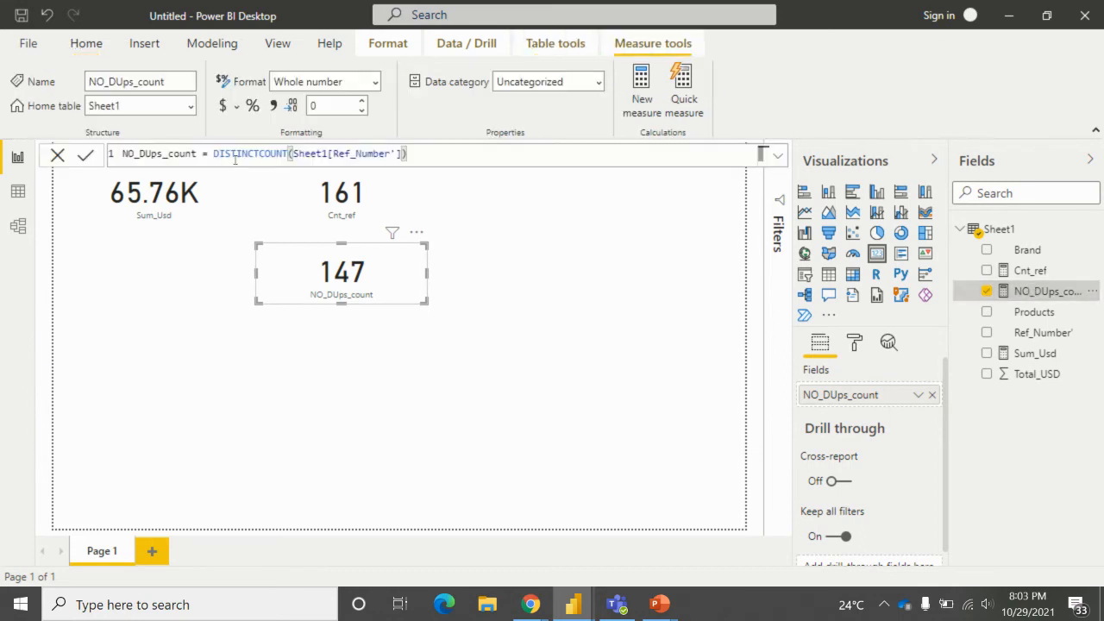
left_click(358, 365)
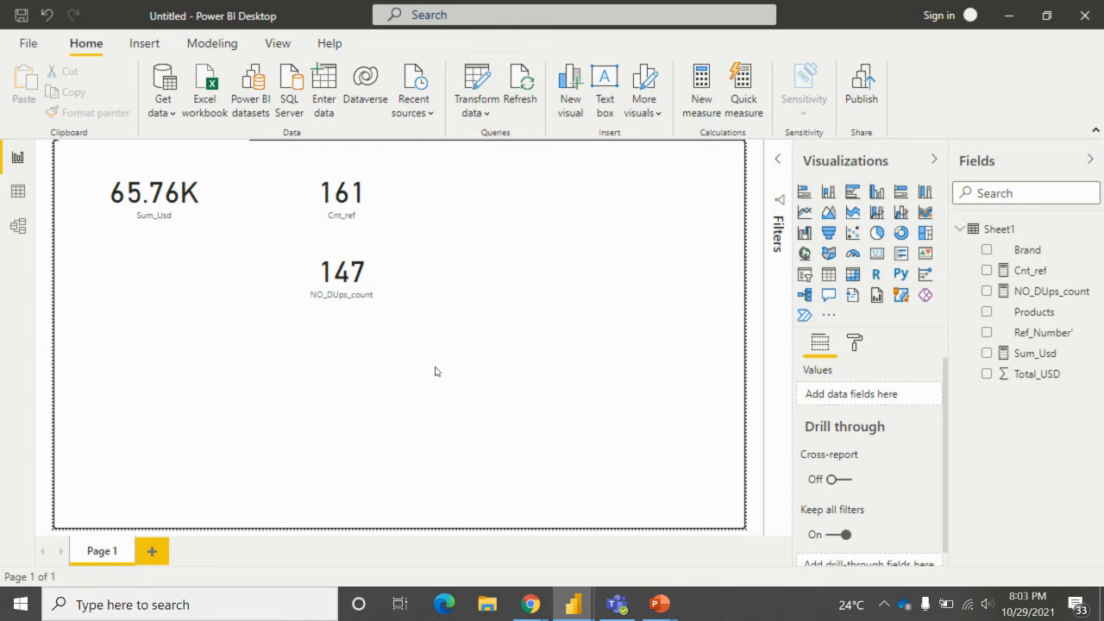
- Create the measure Blnk = COUNTBLANK(Sheet1[Ref_Number']) in Sheet1
right_click(1026, 333)
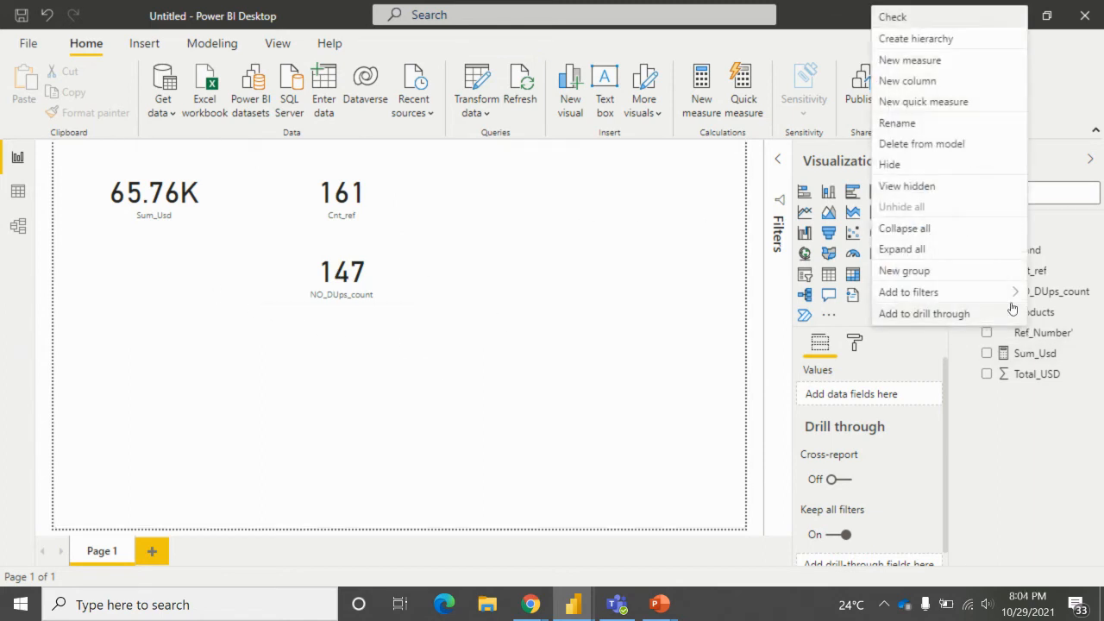
left_click(922, 62)
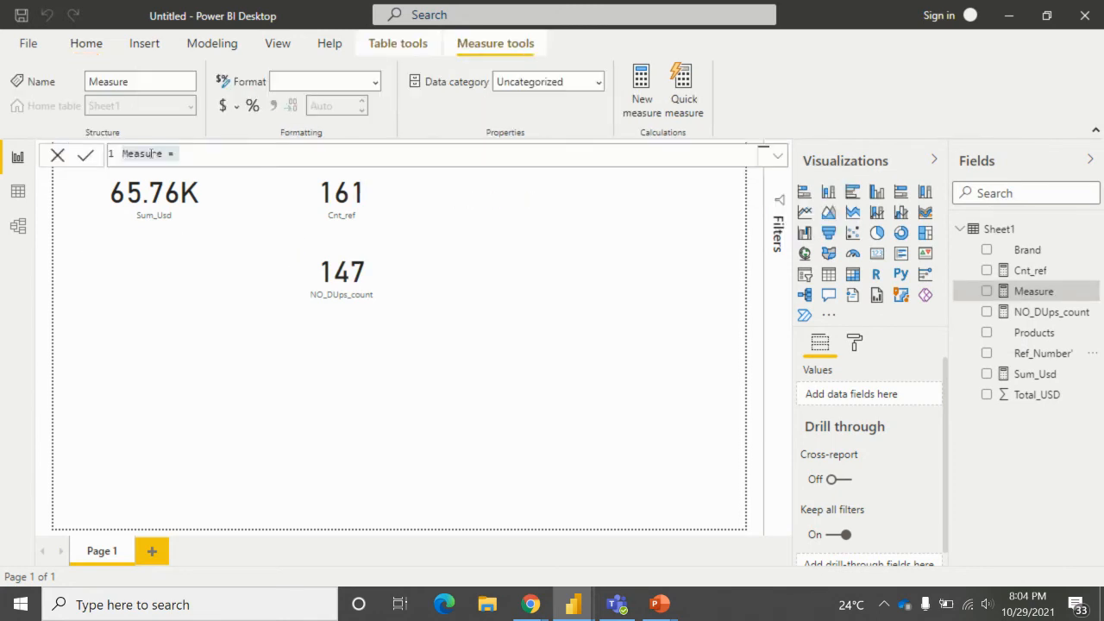
type("Bln")
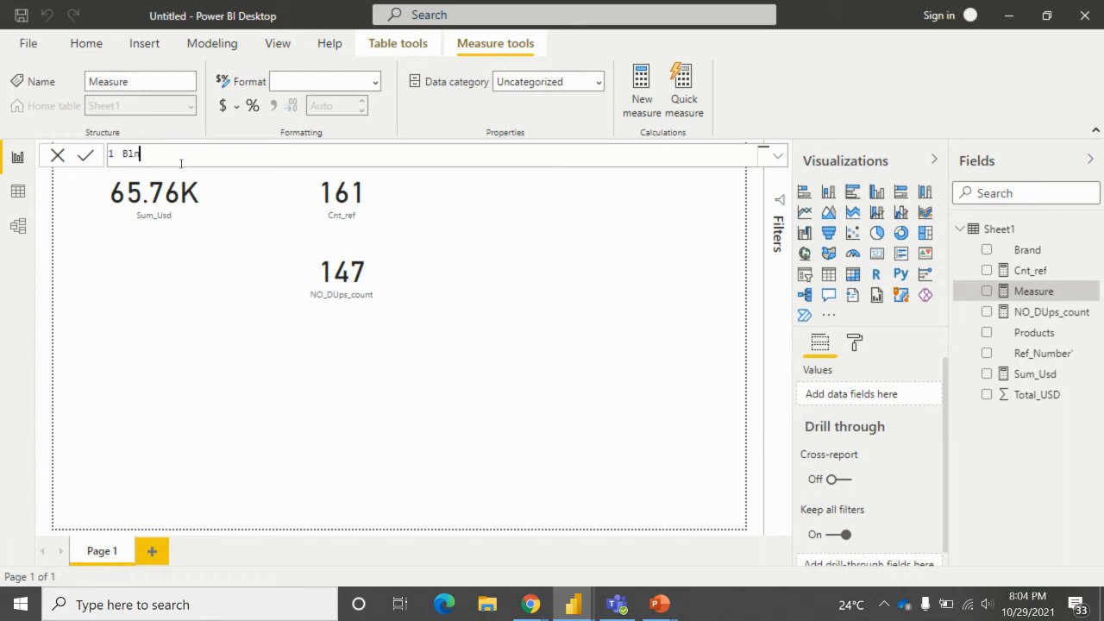
type("k = cou")
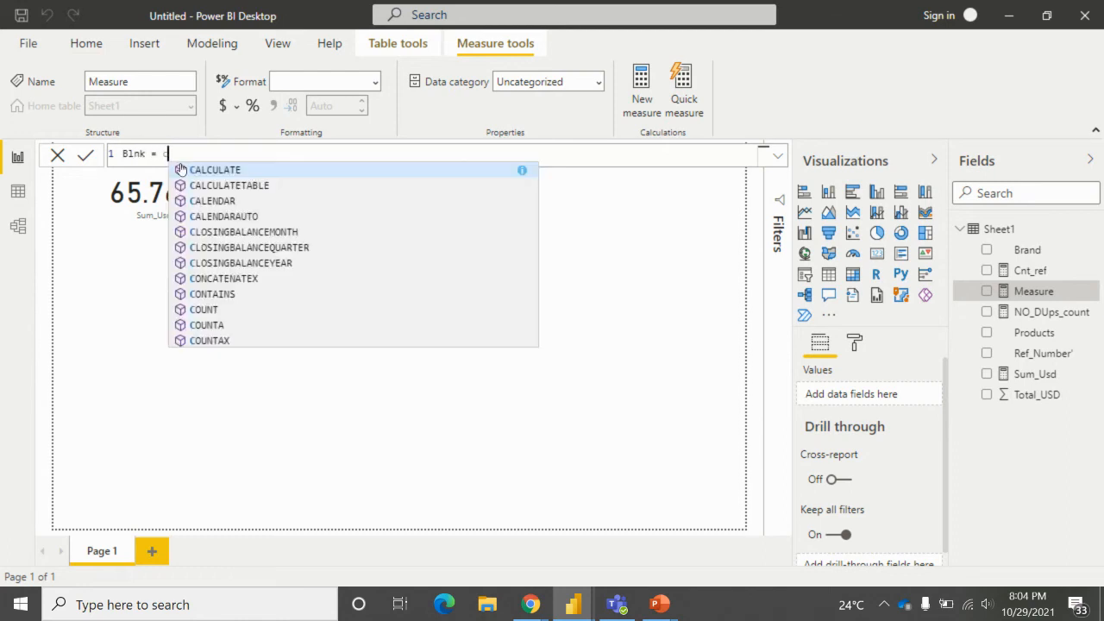
key("Down")
key("Down")
key("Down")
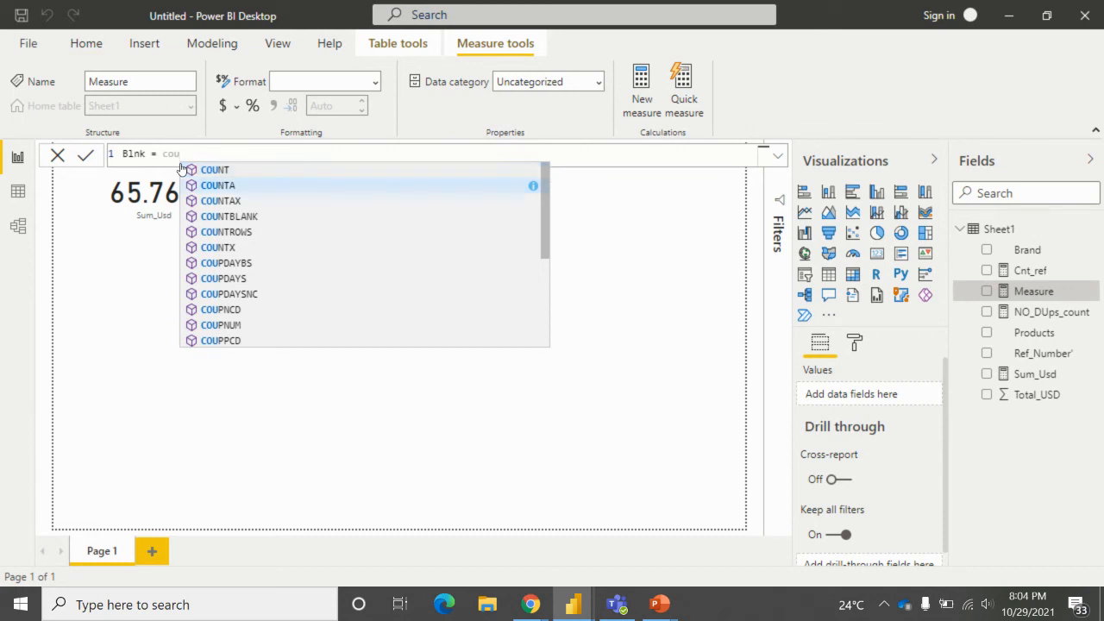
key("Tab")
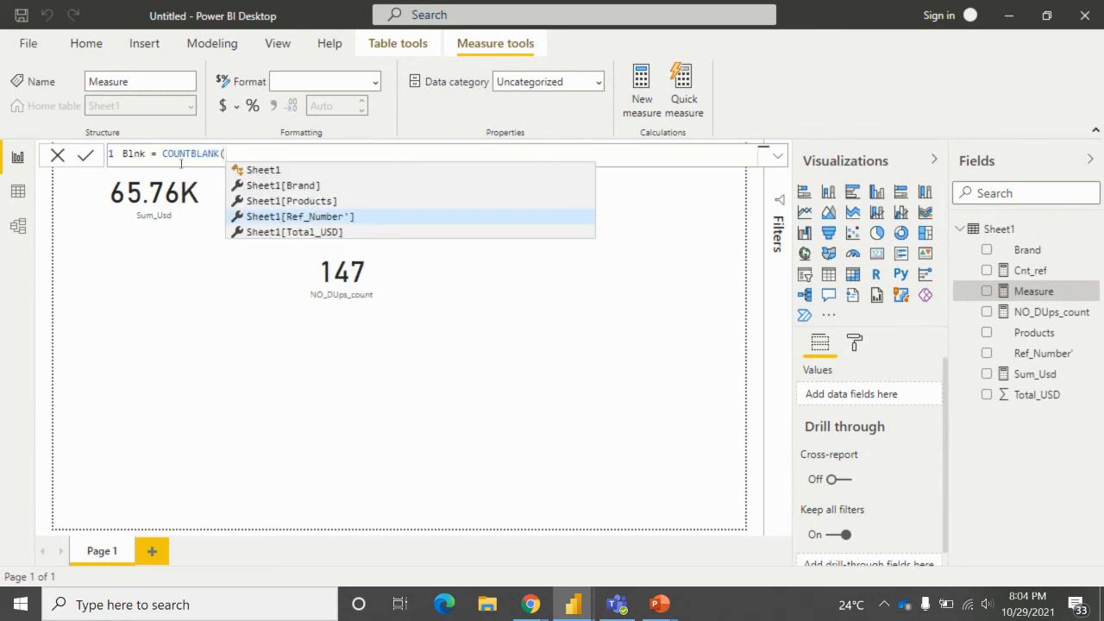
left_click(303, 222)
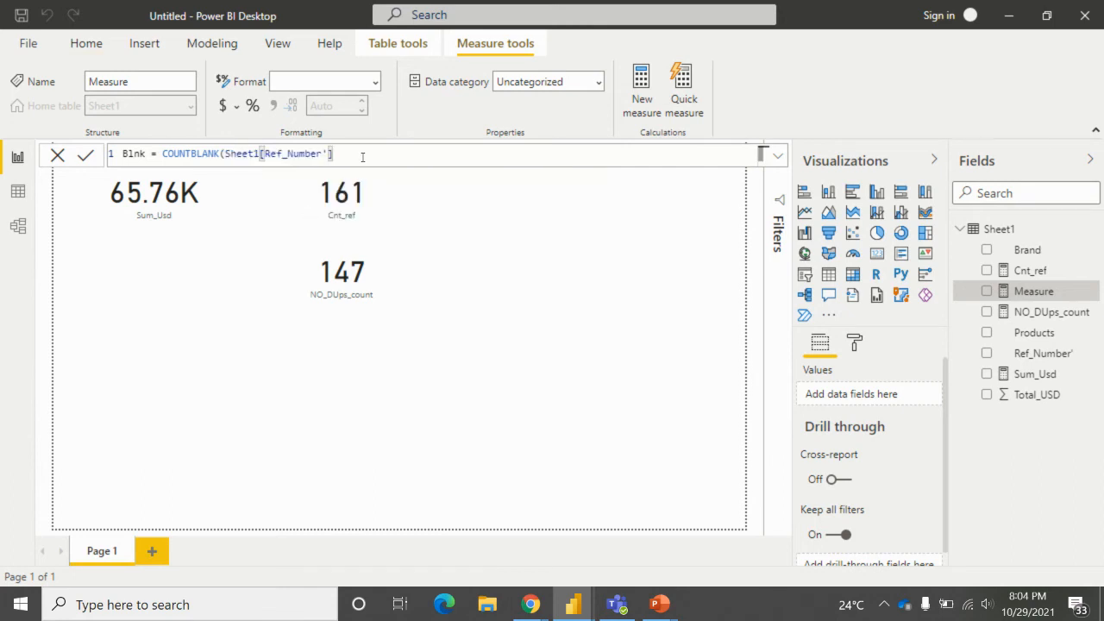
type(")")
key("Return")
- Add a card visual showing Blnk, shrink it and place it below the Sum_Usd card, beside NO_DUps_count
left_click(541, 320)
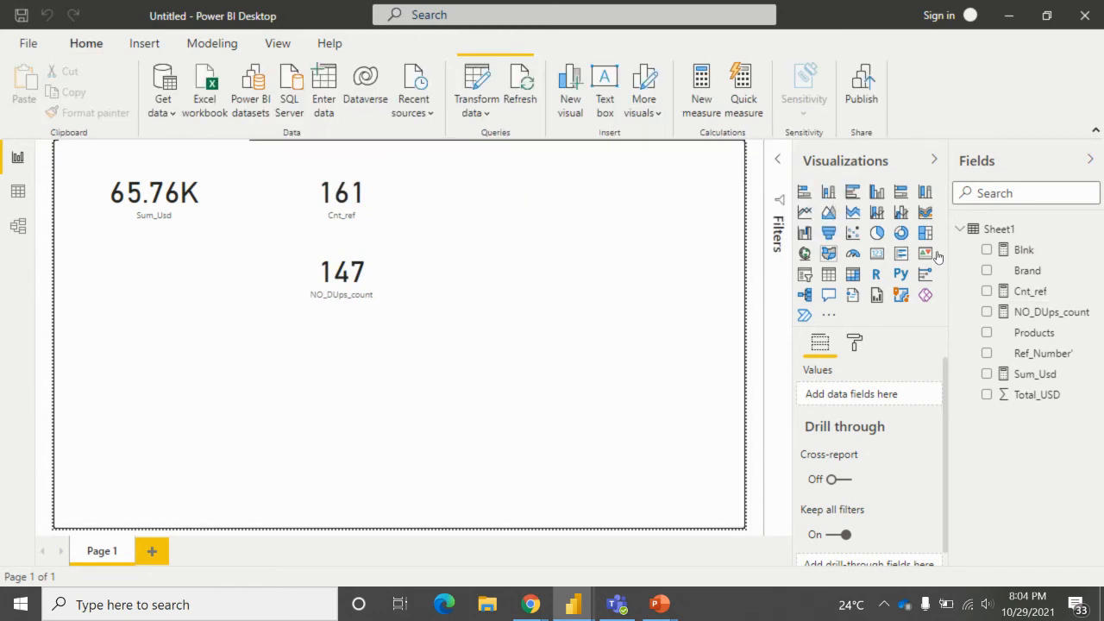
left_click(876, 253)
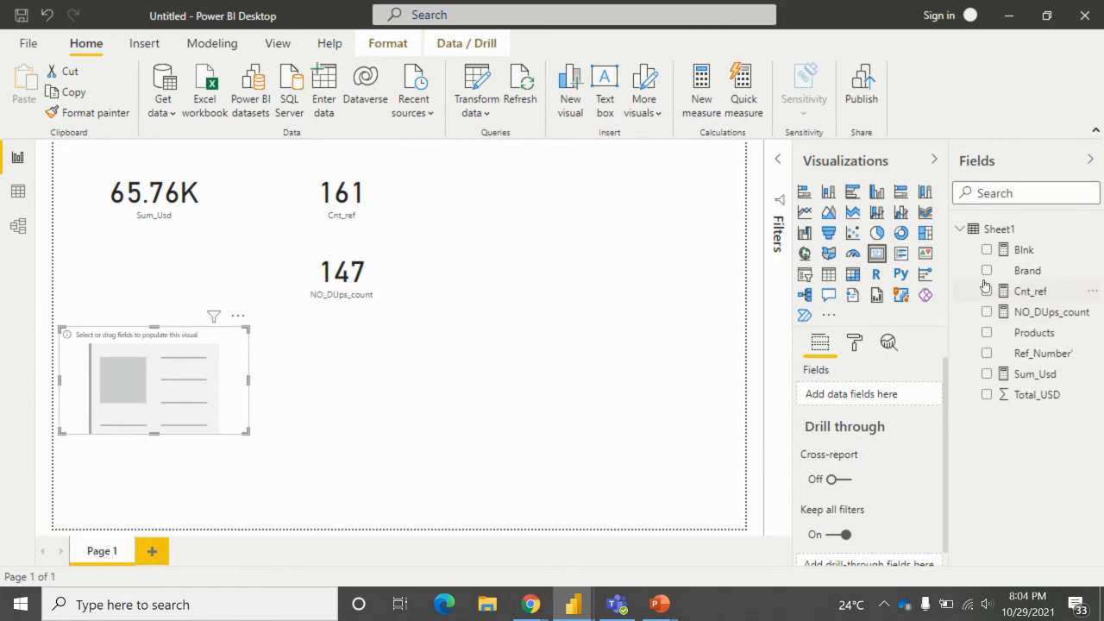
left_click(987, 249)
left_click_drag(247, 432, 175, 308)
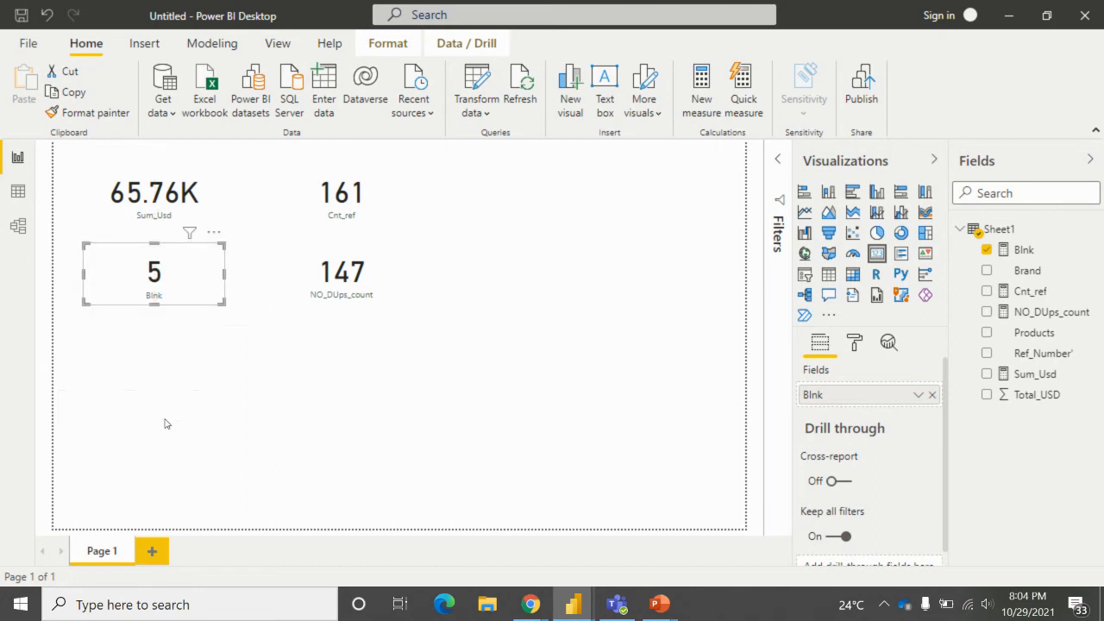
left_click(415, 447)
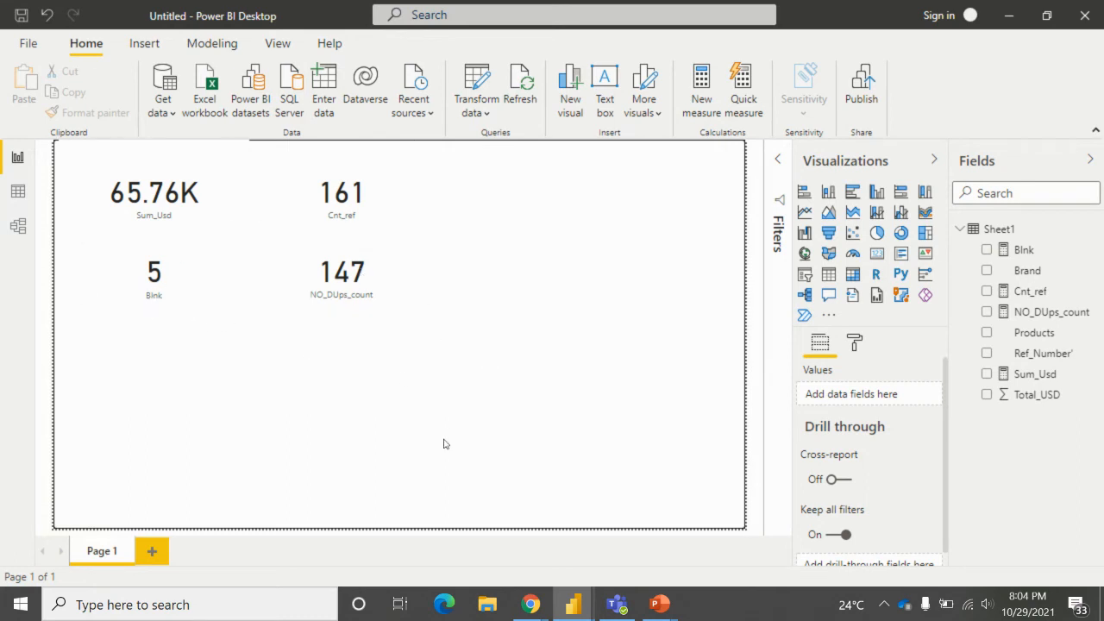
- Inspect the Brand column's distinct values and filter list in the table data, leave it unfiltered and return to the report page
left_click(24, 199)
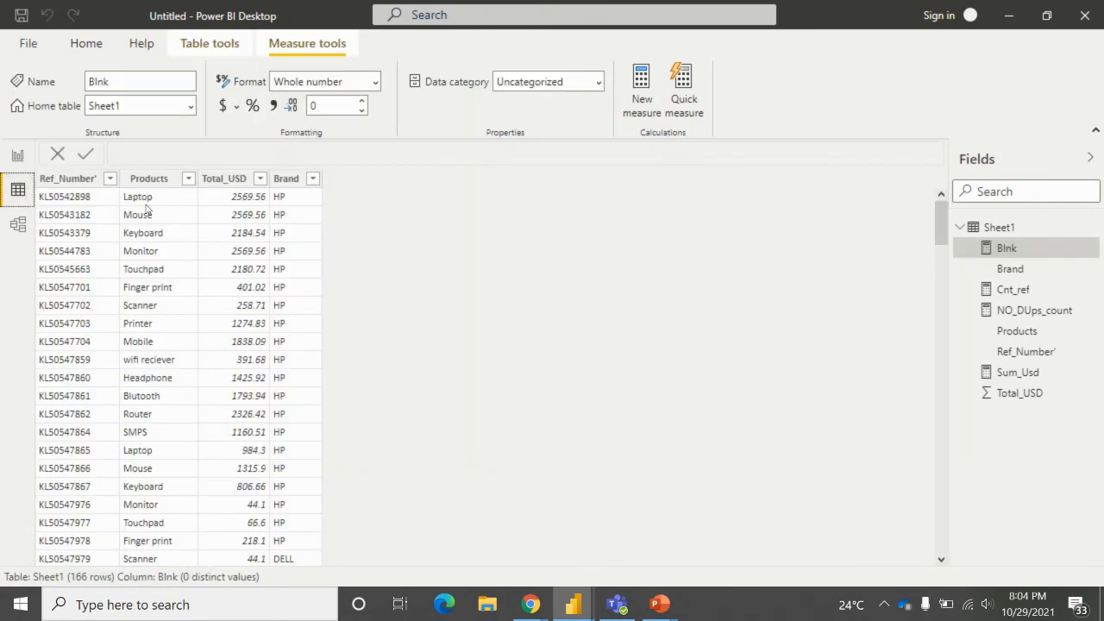
left_click(286, 179)
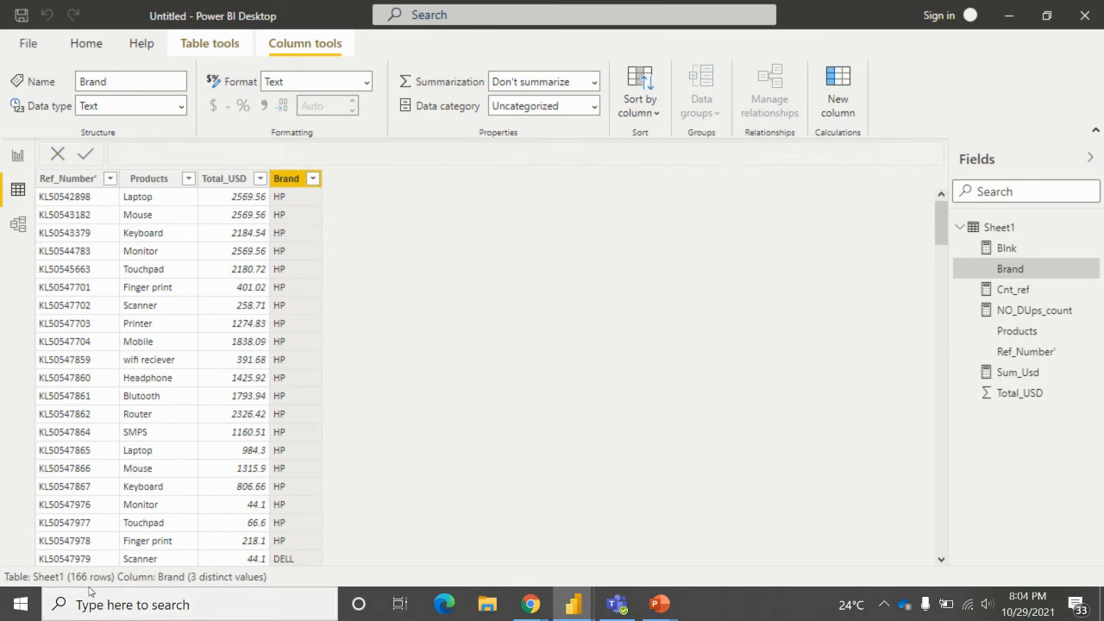
left_click(314, 179)
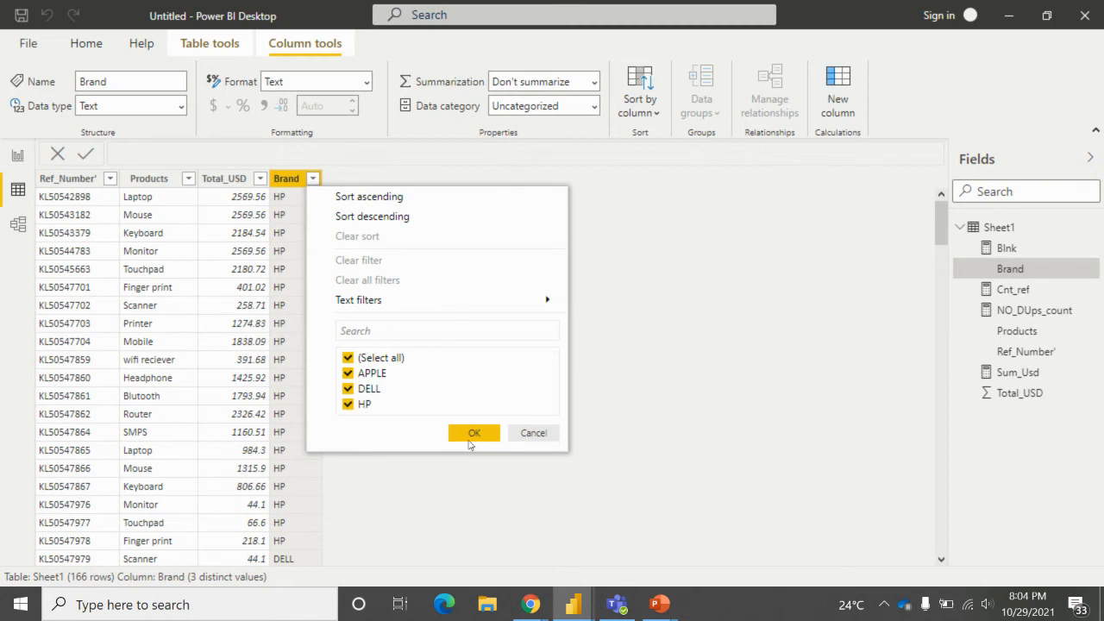
left_click(532, 433)
left_click(17, 157)
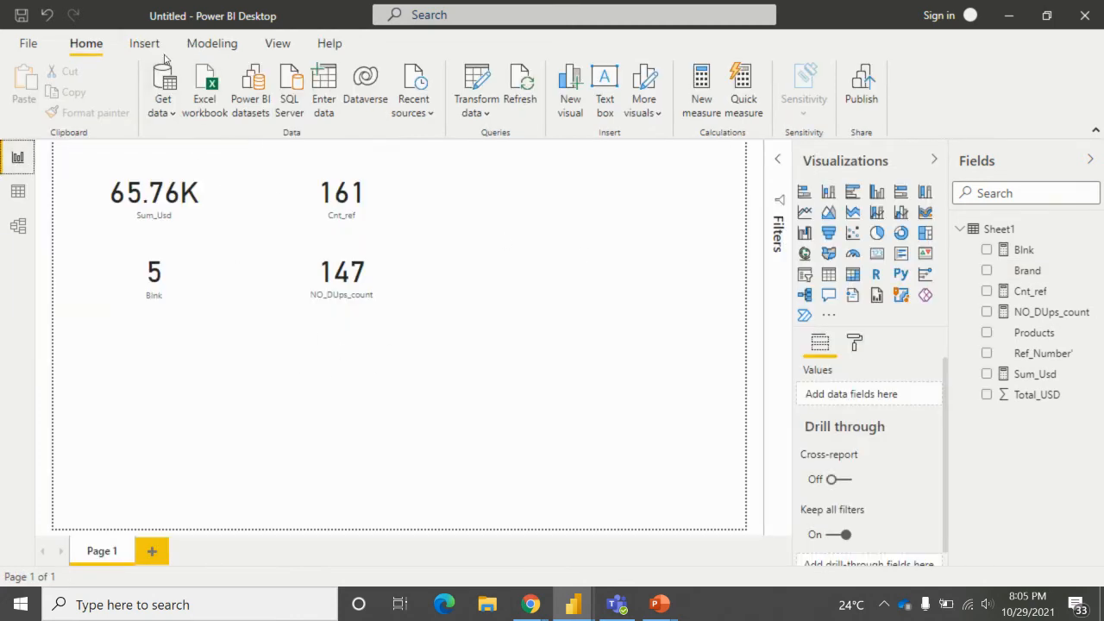
- Create the measure Brand_cnt = COUNT(Sheet1[Brand]) in Sheet1 and show it in a new card below the Blnk card
right_click(1031, 354)
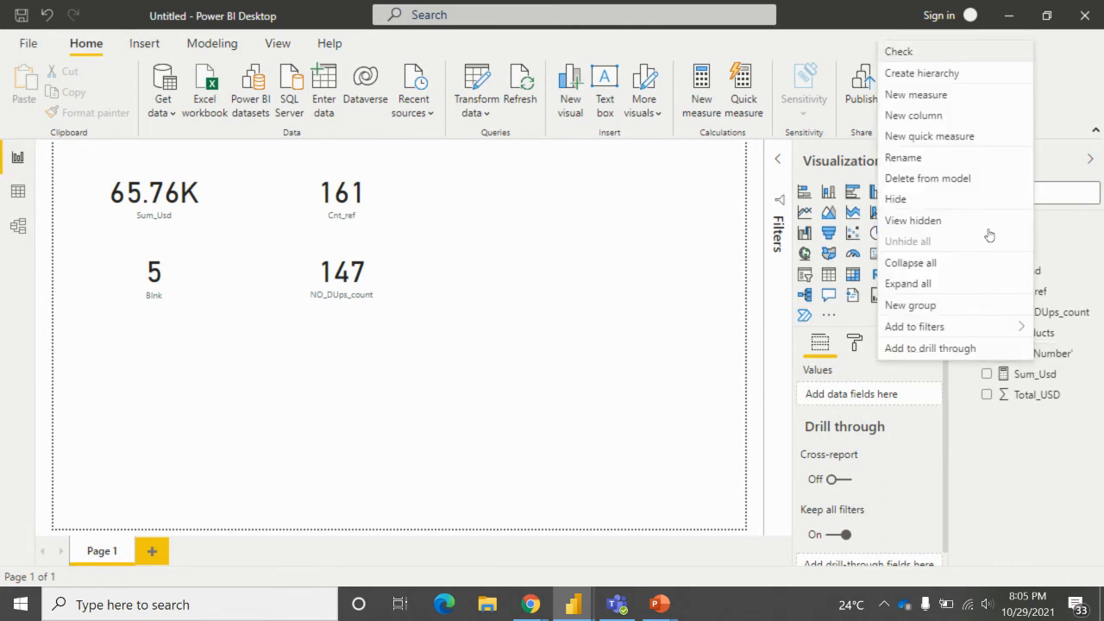
left_click(932, 95)
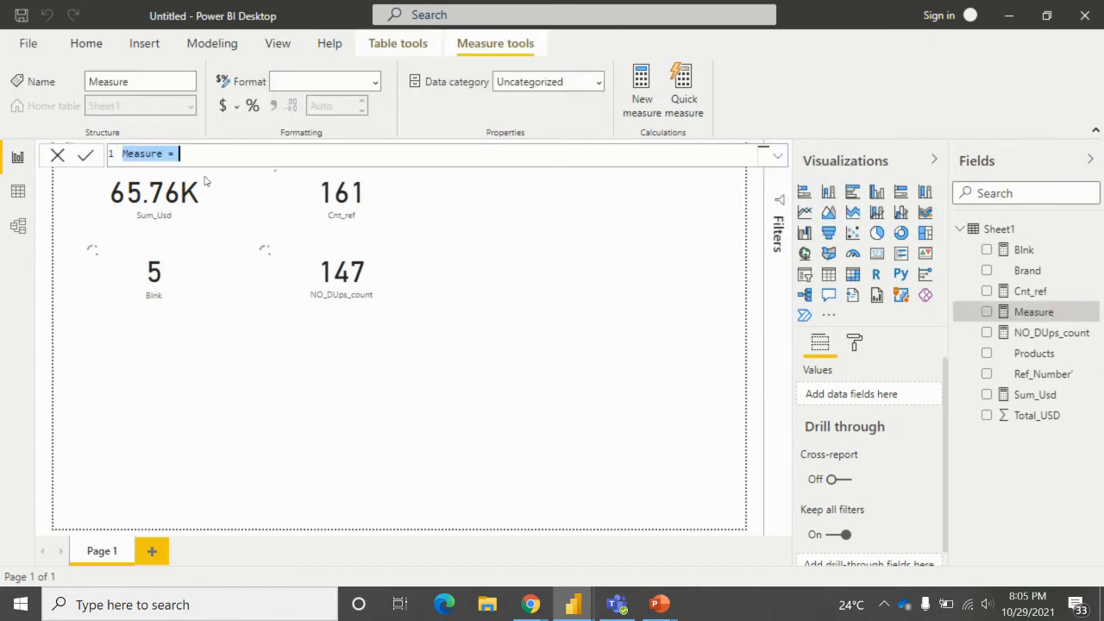
key("BackSpace")
type("B")
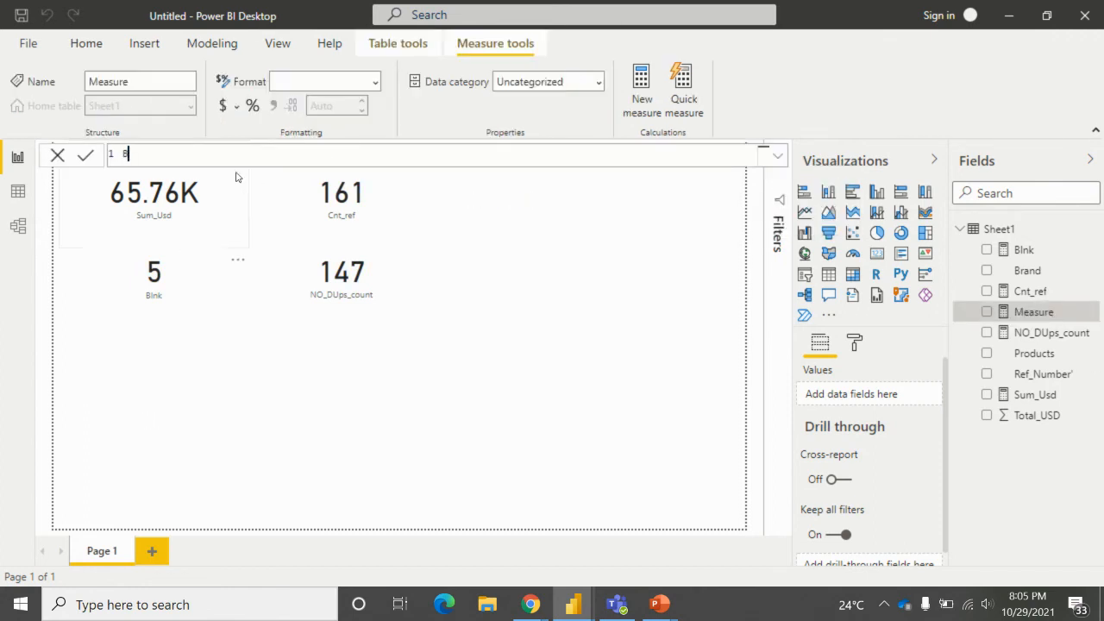
type("rand_cnt = COUNT(")
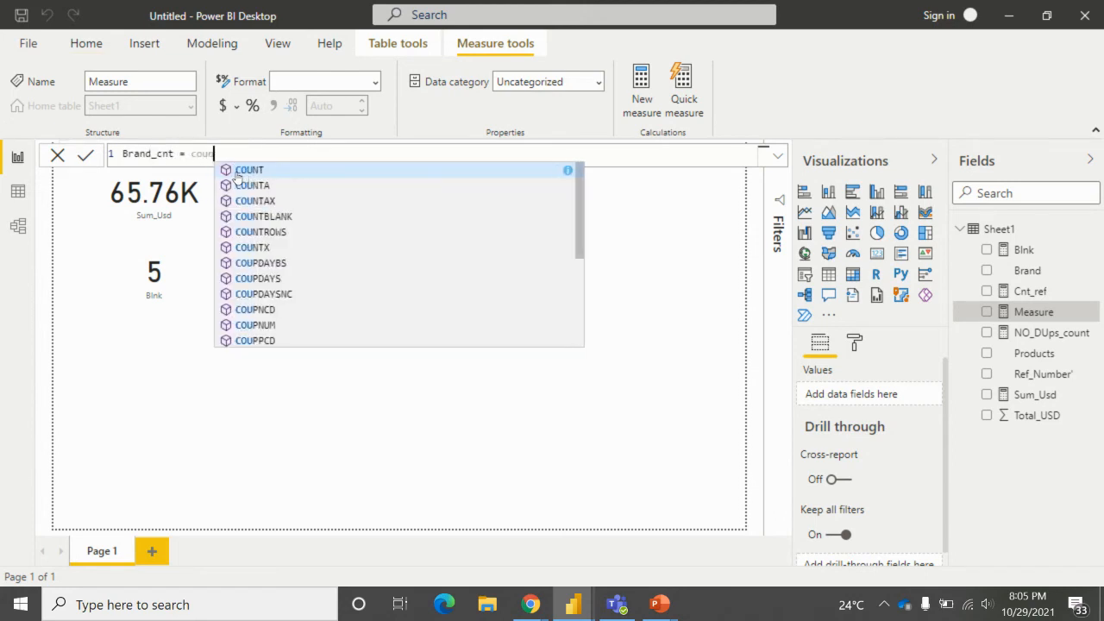
left_click(307, 188)
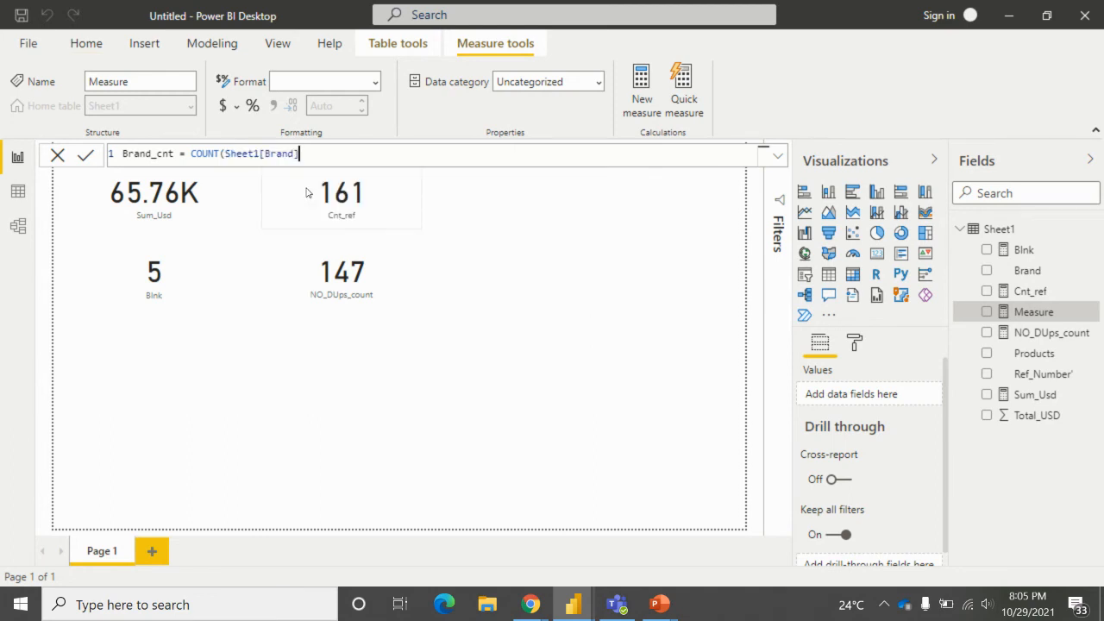
type(")")
key("Return")
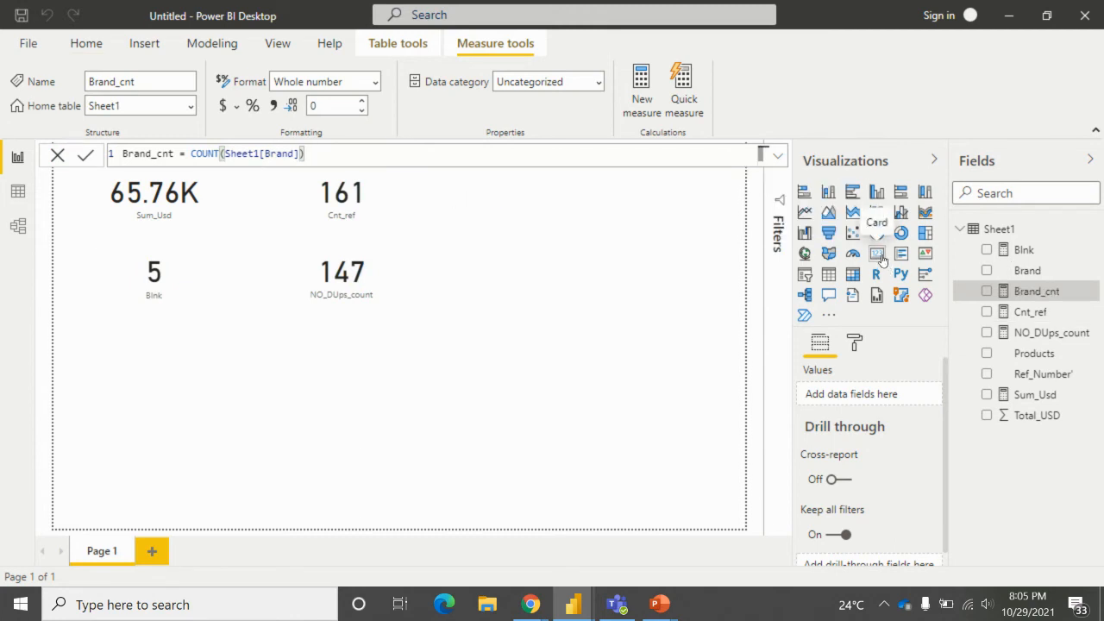
left_click(881, 259)
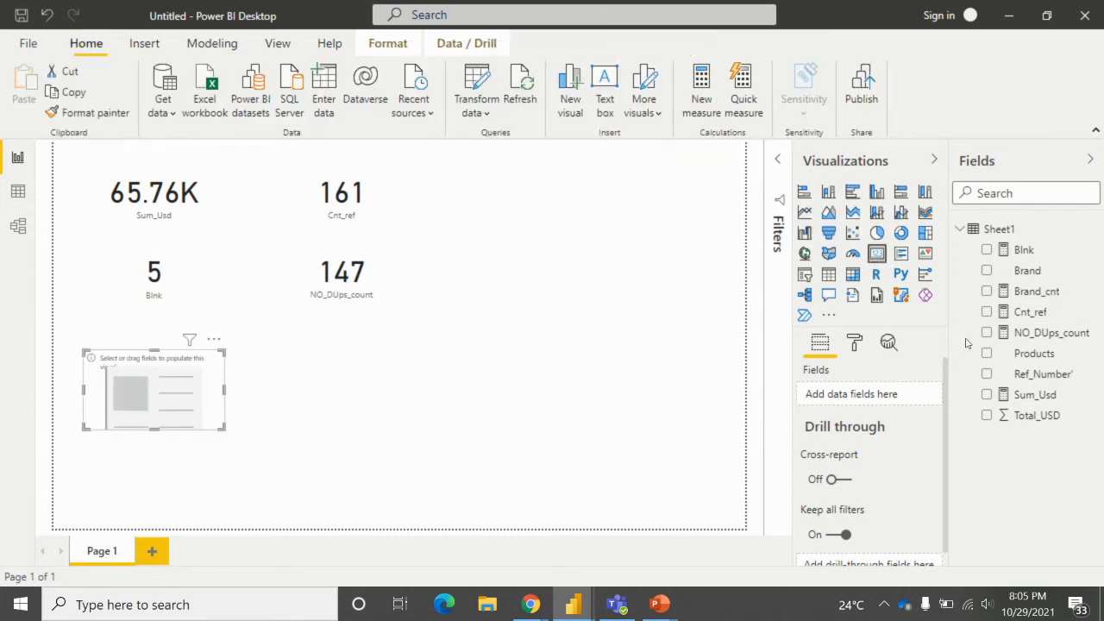
left_click(987, 291)
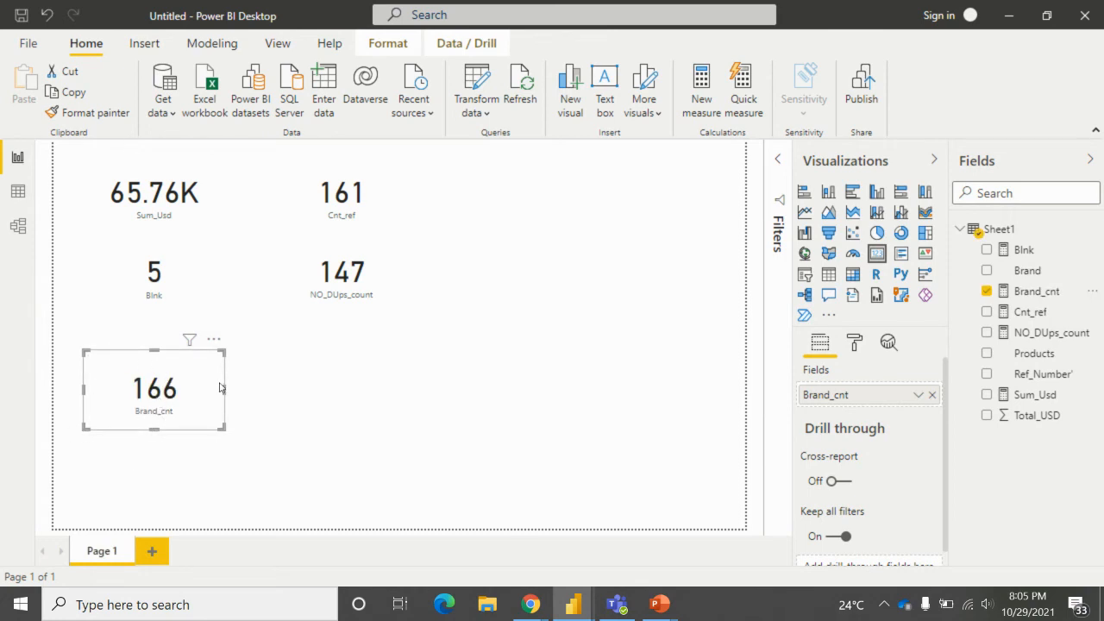
- Change the Brand_cnt formula to DISTINCTCOUNT(Sheet1[Brand]) and check the card against the Brand column in the table data
left_click(1027, 294)
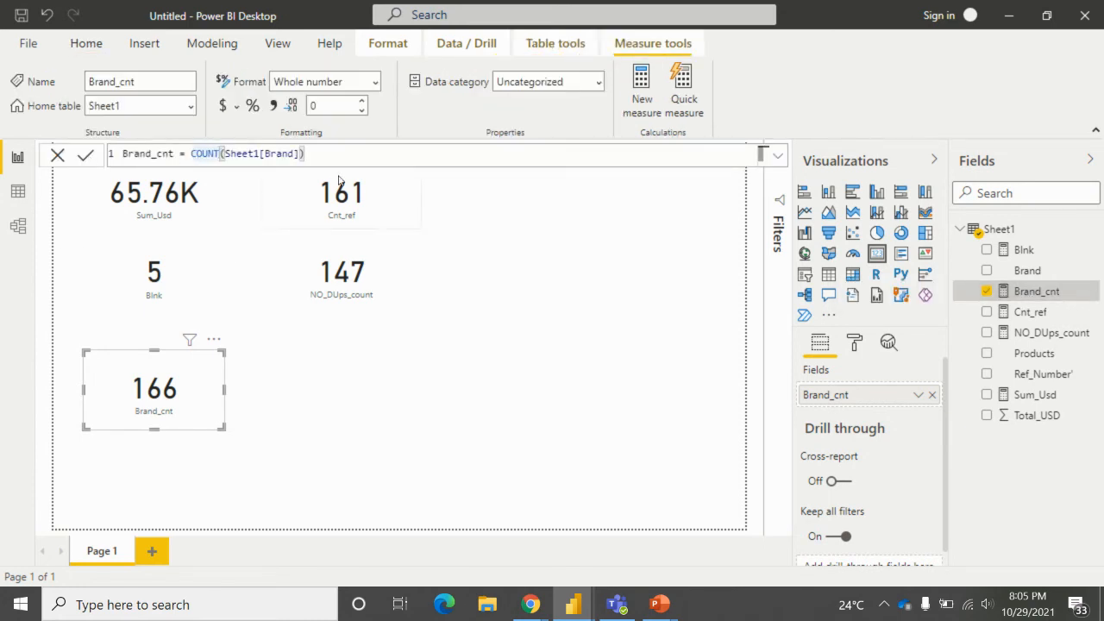
key("BackSpace")
key("BackSpace")
key("BackSpace")
key("BackSpace")
key("BackSpace")
type("dis")
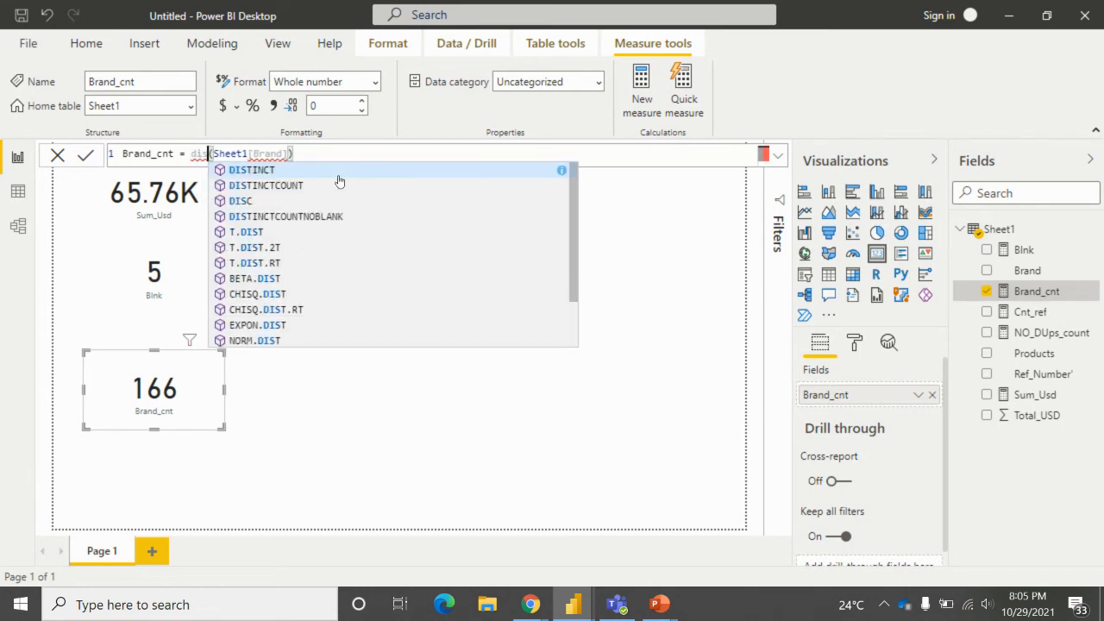
left_click(272, 188)
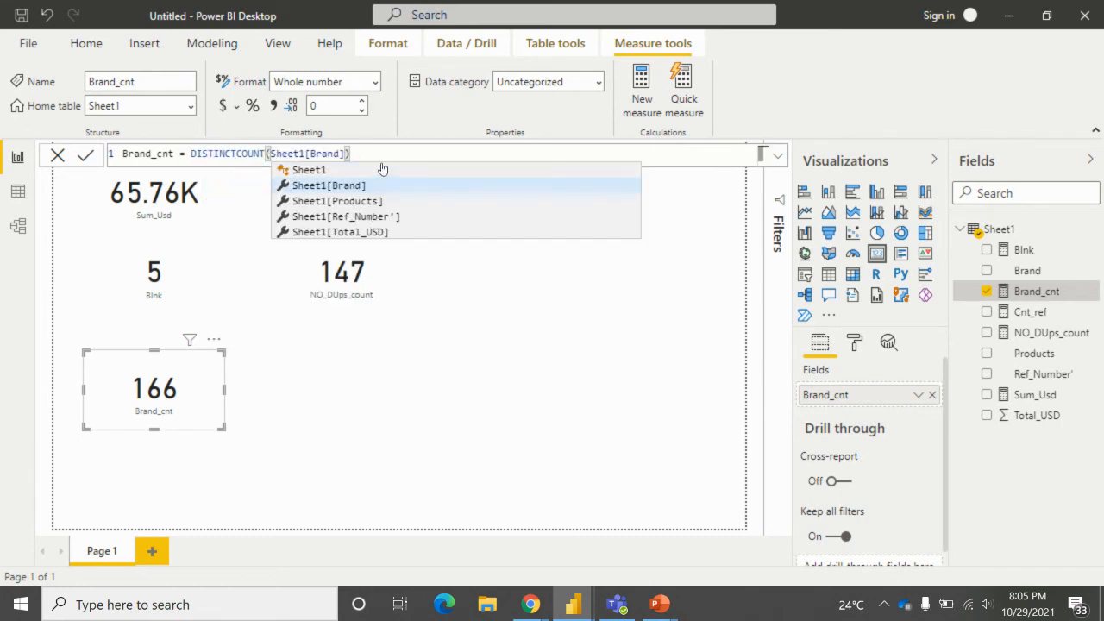
left_click(383, 155)
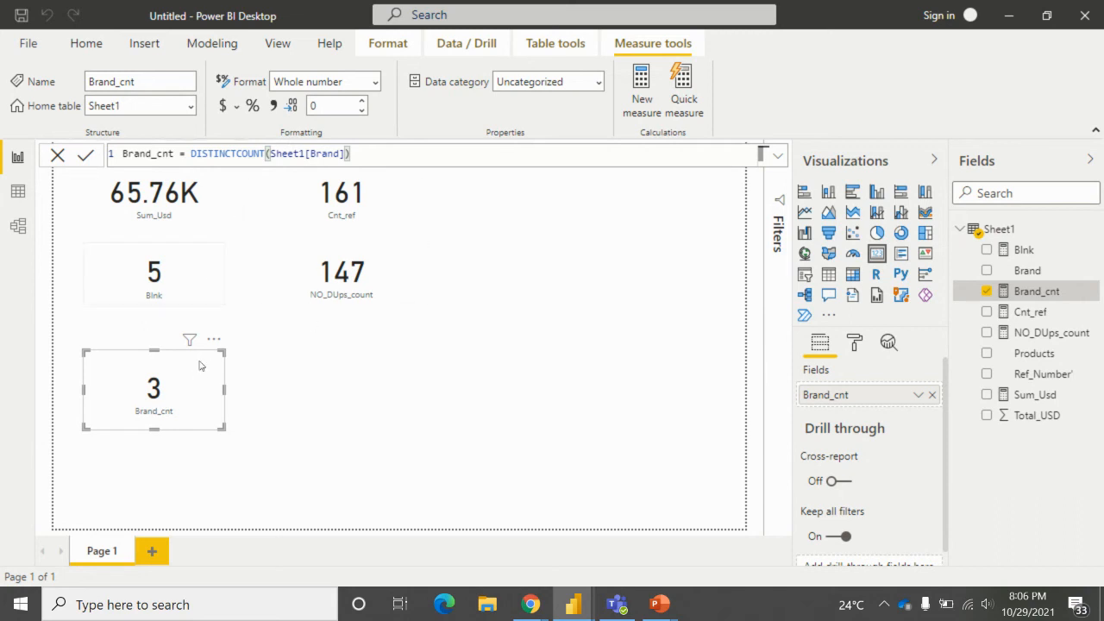
left_click(18, 190)
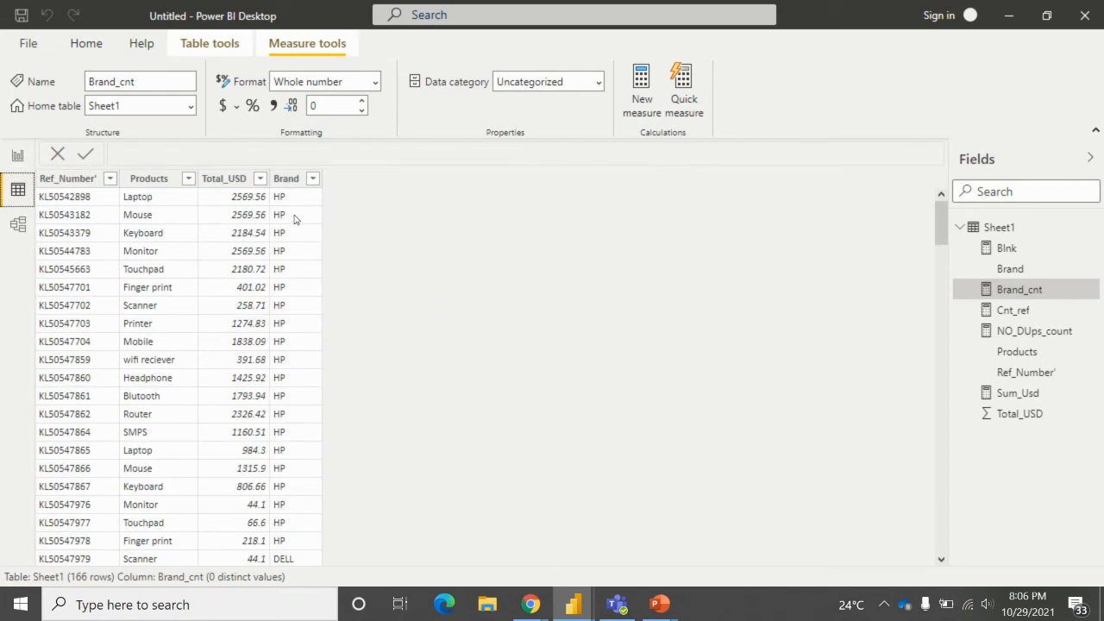
left_click(18, 157)
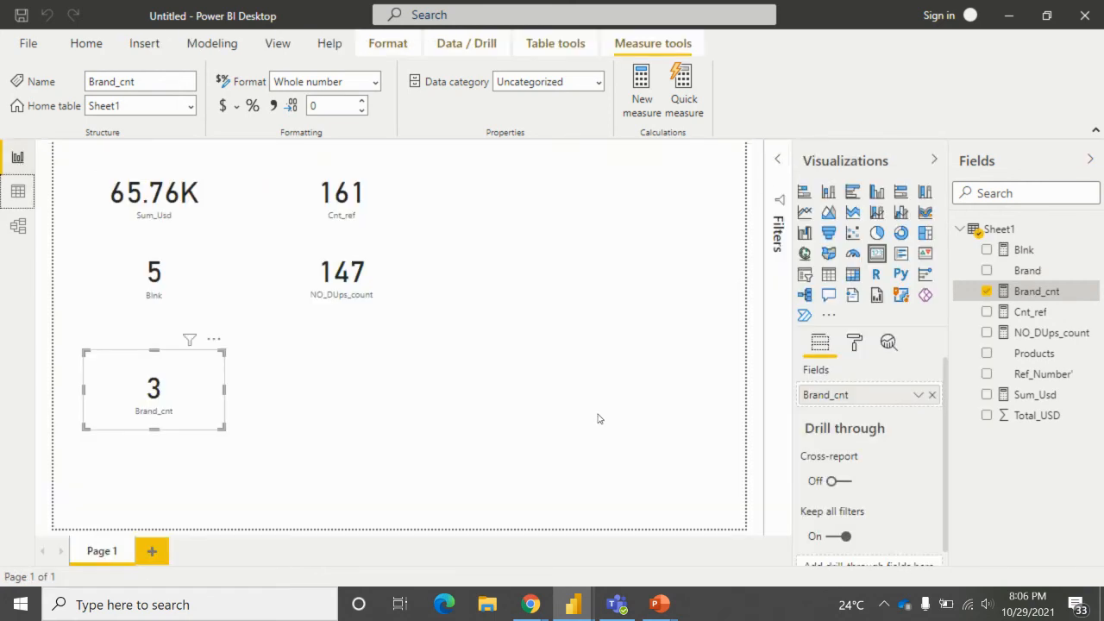
- Start a new measure in Sheet1 and name it Cnt_Unique-Brand
right_click(1045, 362)
left_click(943, 92)
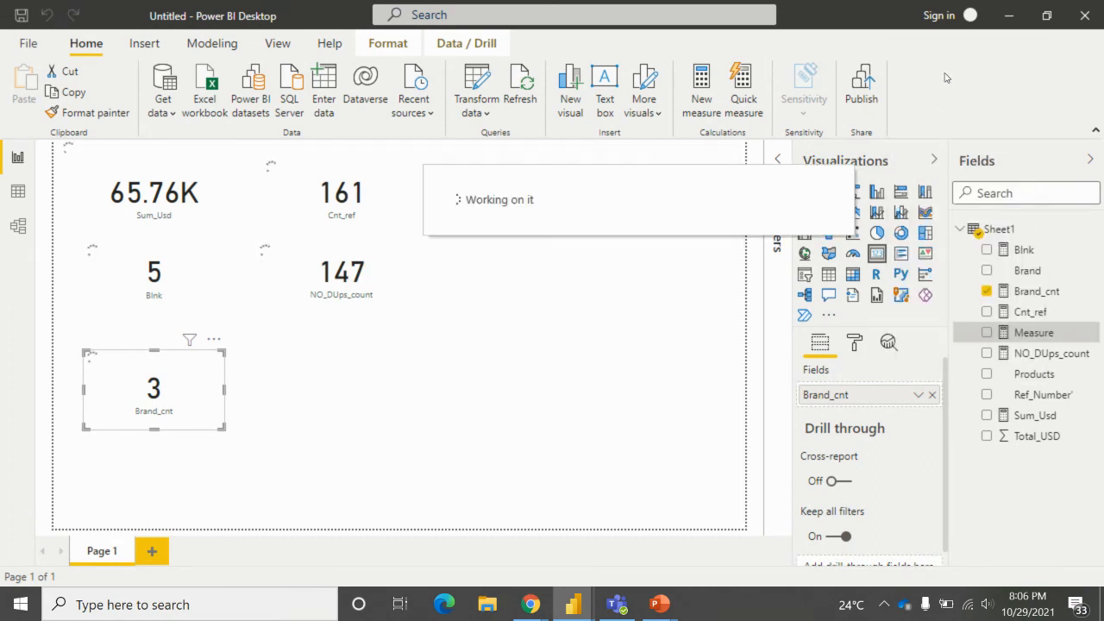
key("ctrl+a")
key("BackSpace")
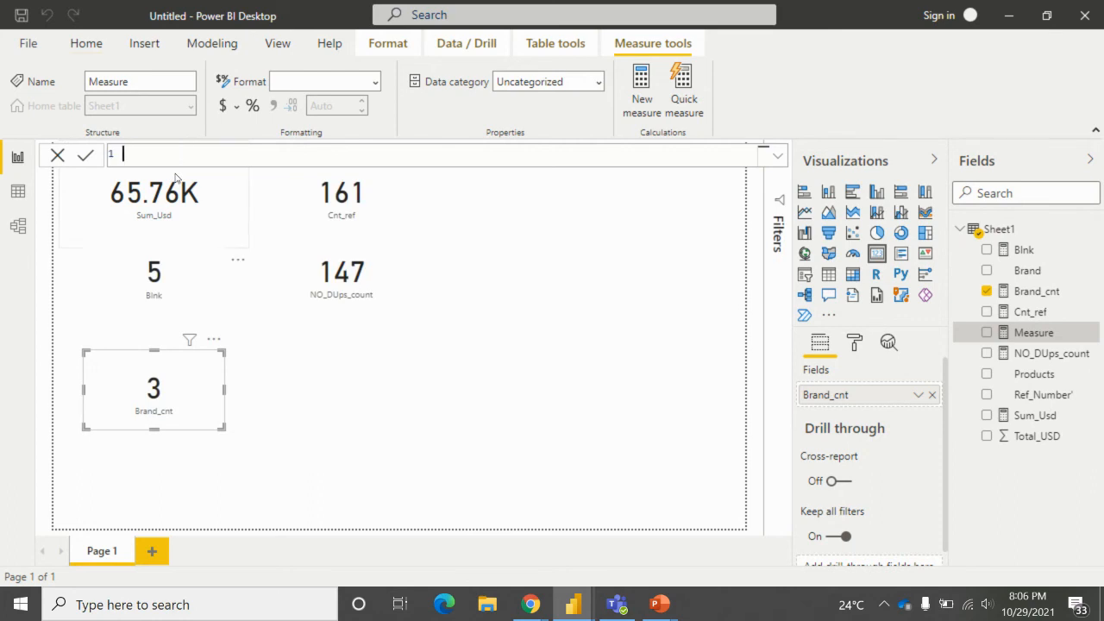
type("Cnt")
type("_Brand")
key("BackSpace")
key("BackSpace")
key("BackSpace")
key("BackSpace")
key("BackSpace")
key("BackSpace")
key("BackSpace")
key("BackSpace")
key("BackSpace")
type("ro")
key("BackSpace")
key("BackSpace")
type("1Ba")
key("BackSpace")
key("BackSpace")
key("BackSpace")
type("Unique-Bar")
key("BackSpace")
key("BackSpace")
type("rand = ")
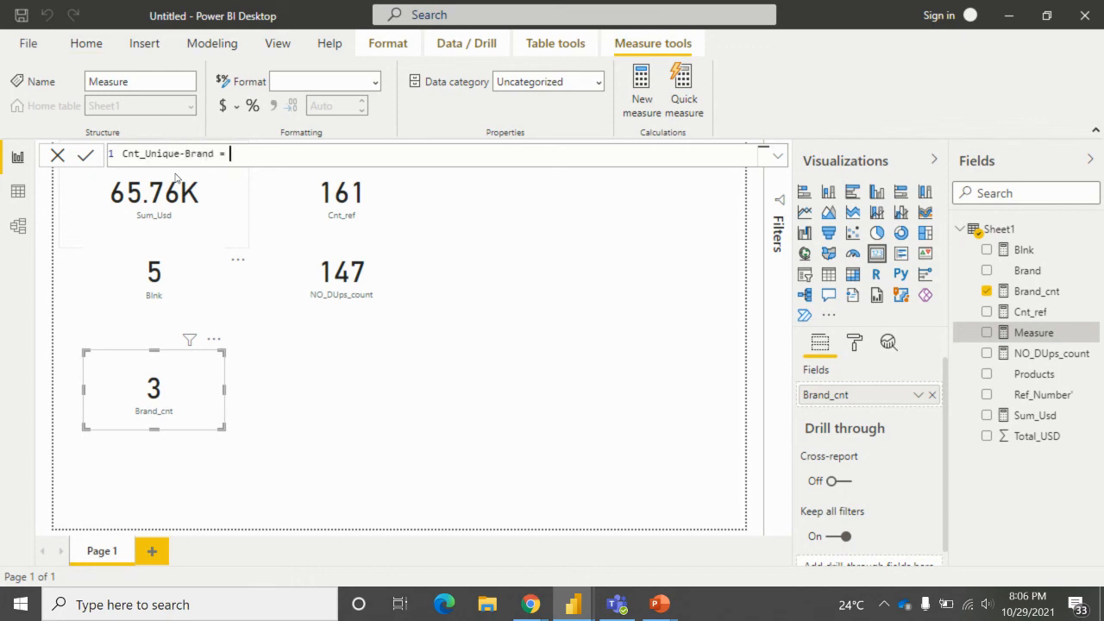
- Begin the Cnt_Unique-Brand formula with CALCULATE, using SUM of Sheet1[Total_USD] as its expression
type("sum")
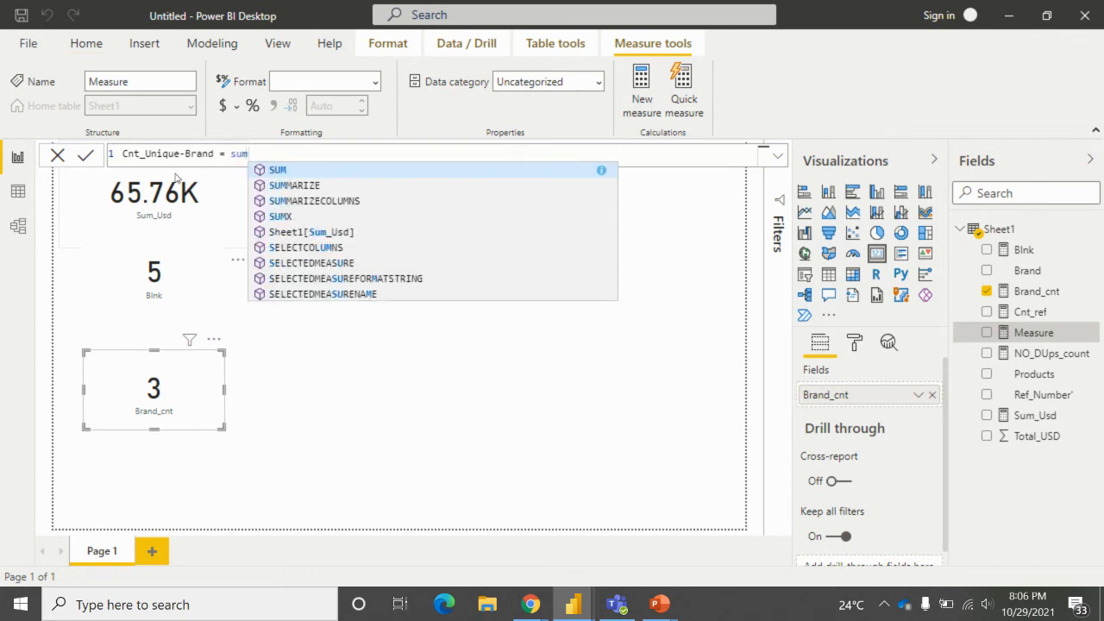
key("BackSpace")
key("BackSpace")
key("BackSpace")
type("ca")
key("Tab")
type("sum")
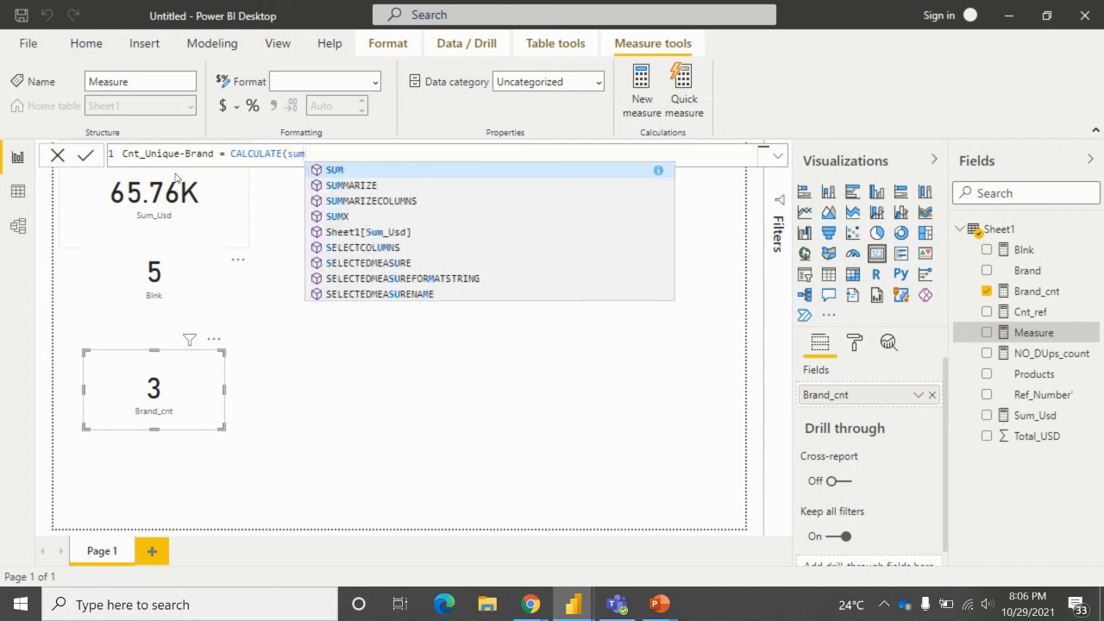
key("Tab")
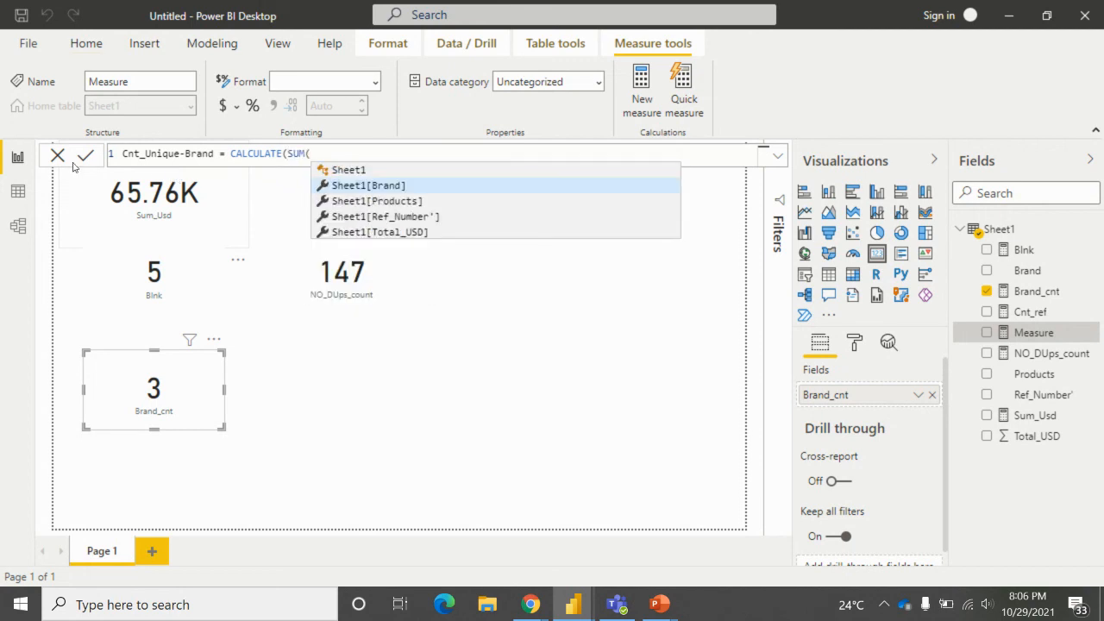
double_click(421, 232)
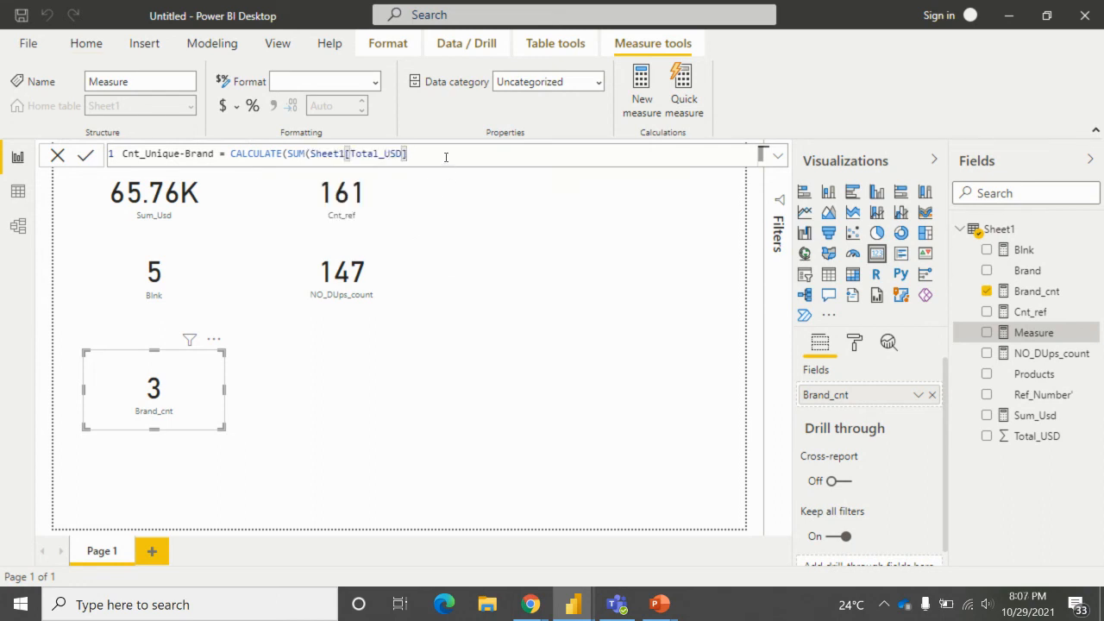
- Close the SUM expression, add the filter Sheet1[Products] ="HP" to CALCULATE and commit the measure
type(",she")
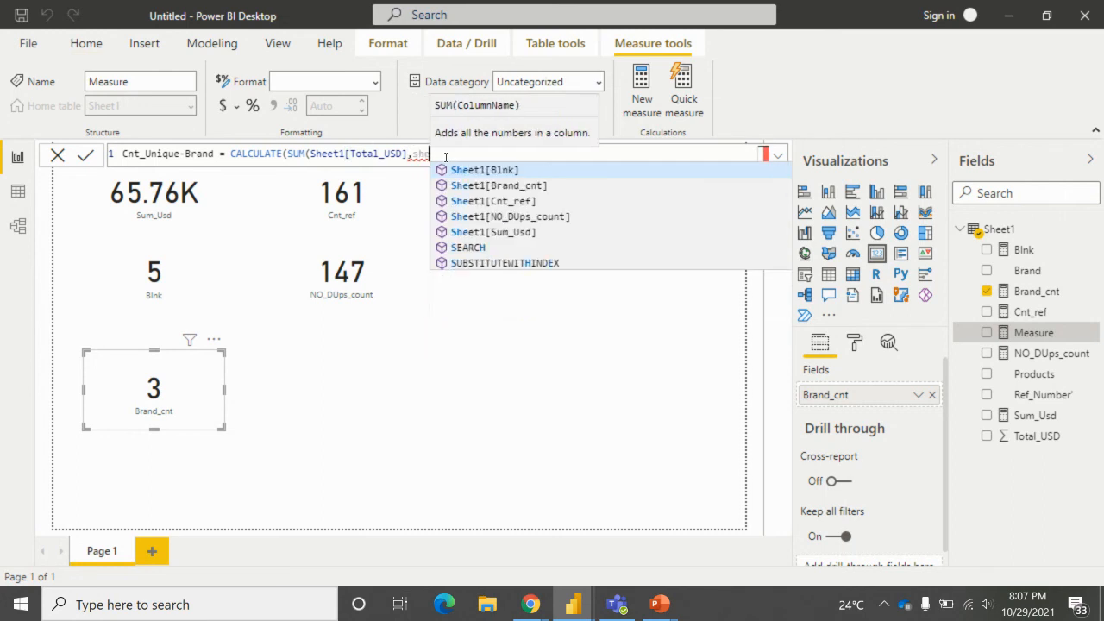
key("BackSpace")
key("BackSpace")
key("BackSpace")
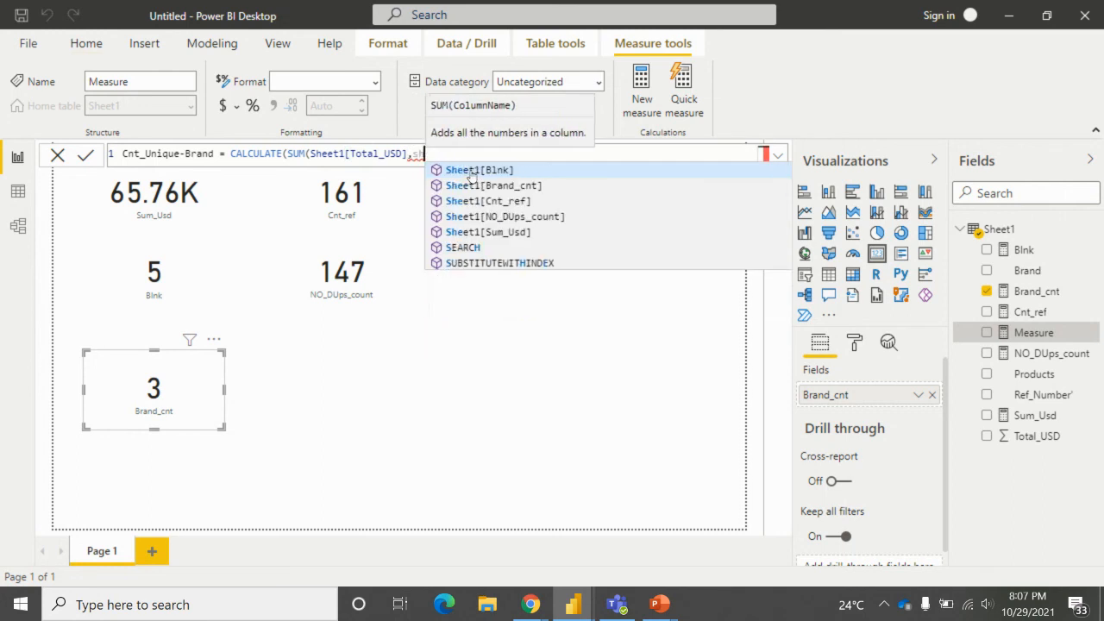
key("Escape")
key("BackSpace")
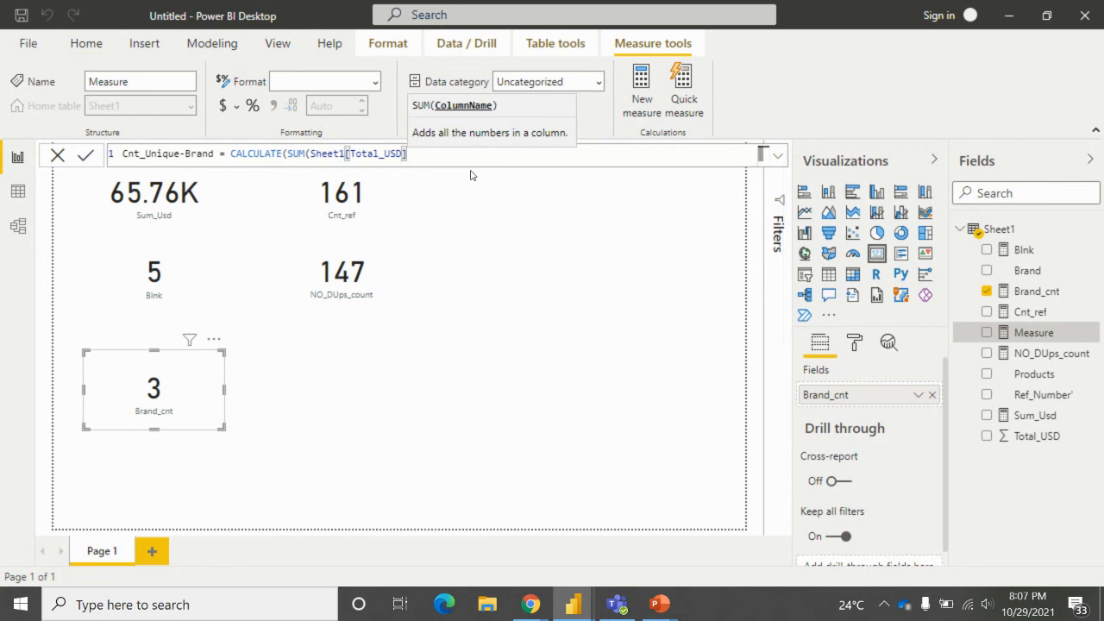
type("),s")
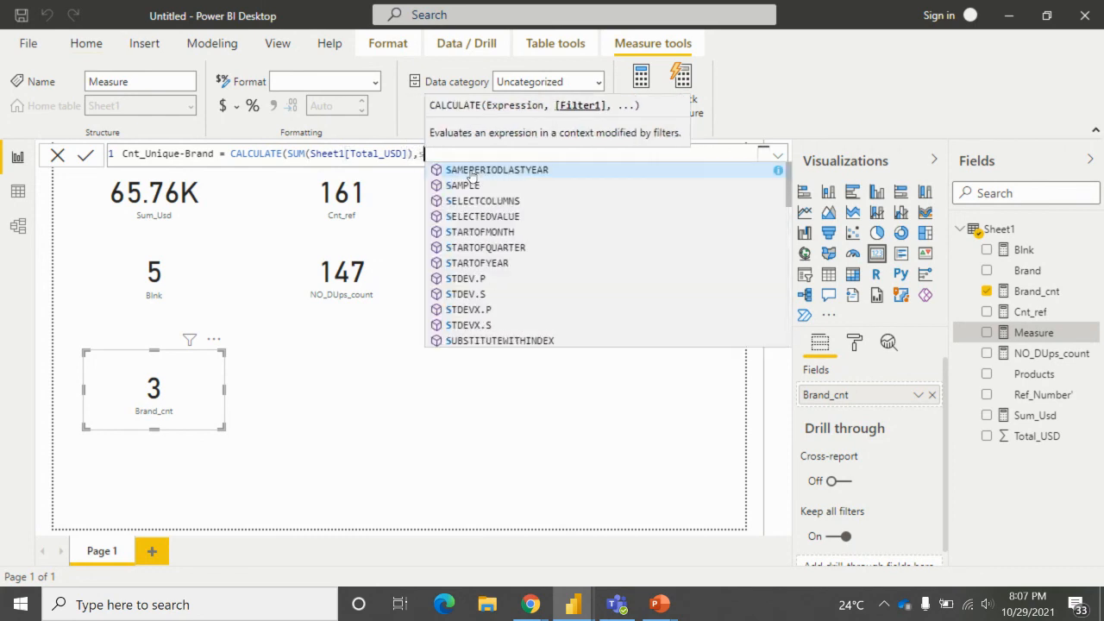
type("heet")
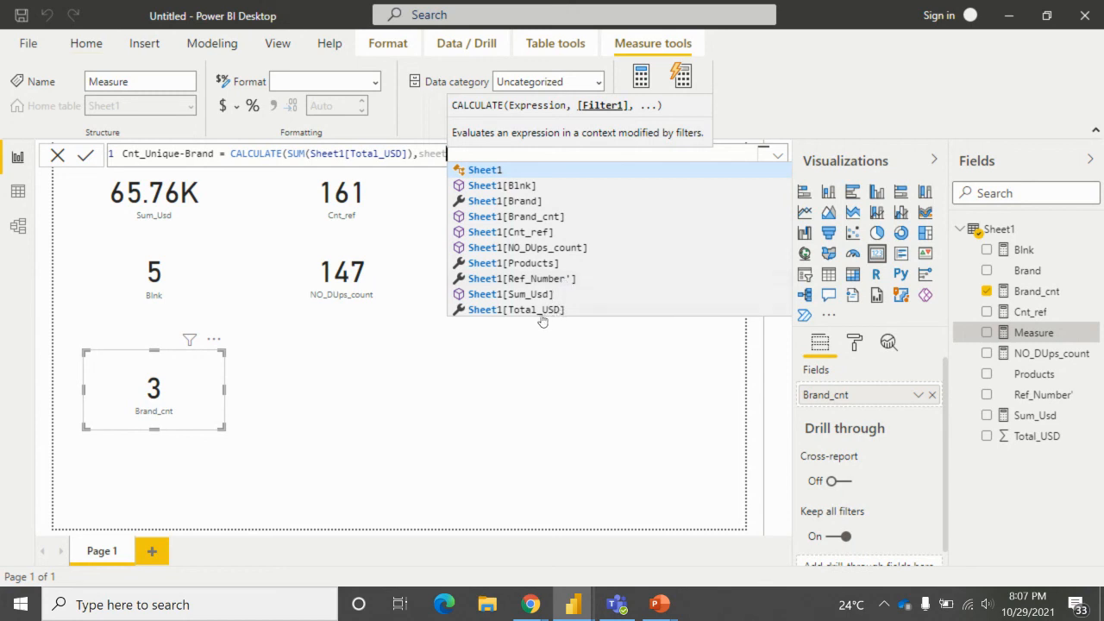
left_click(540, 264)
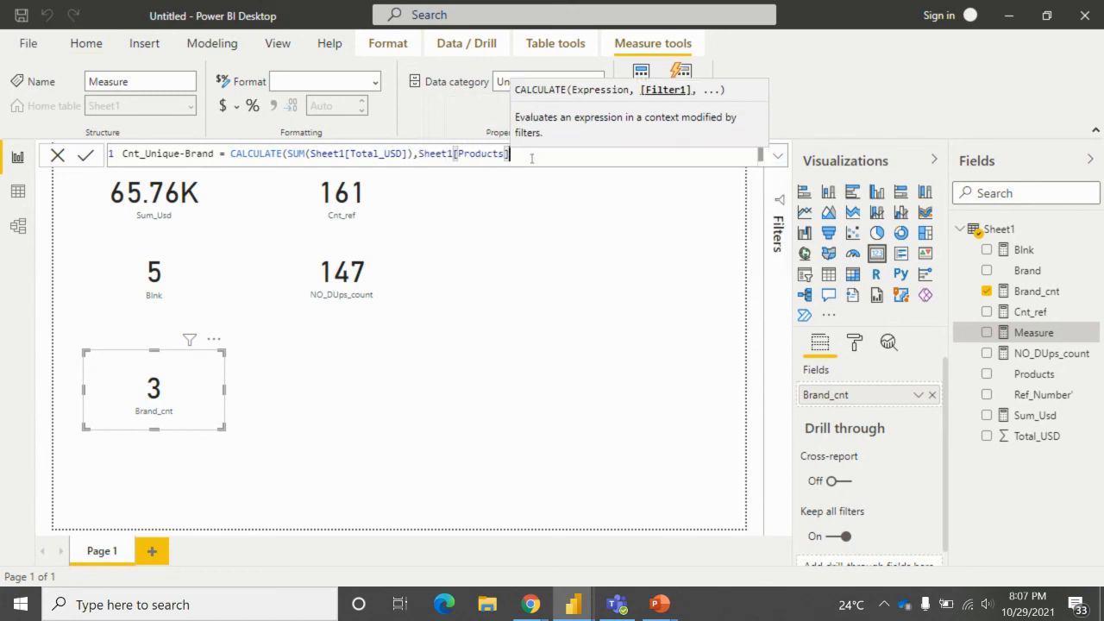
type("=")
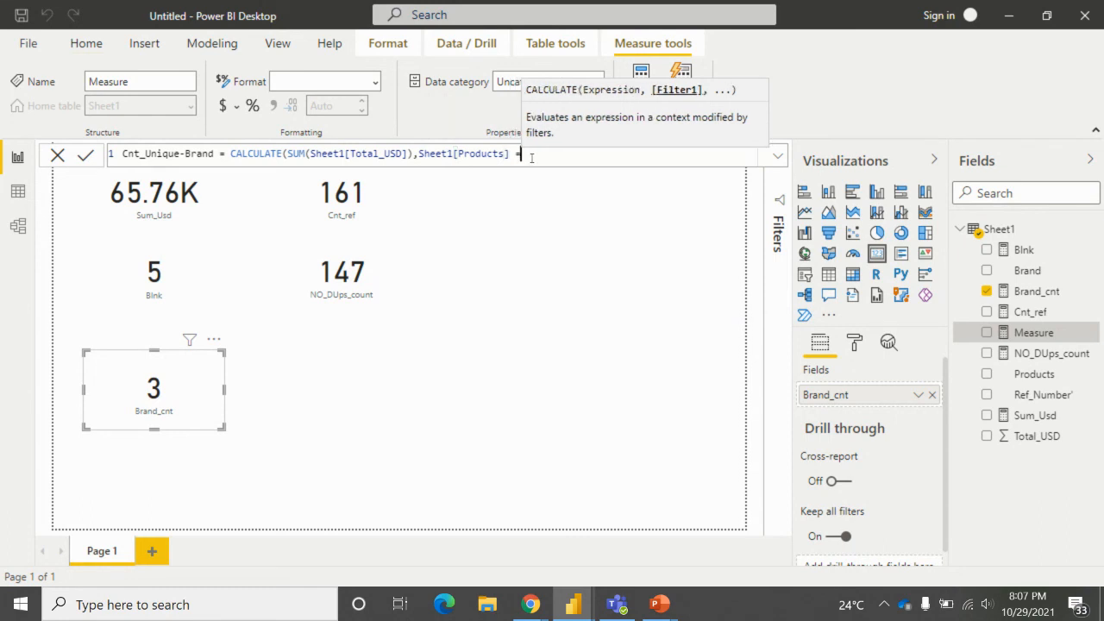
type("\"HP\"")
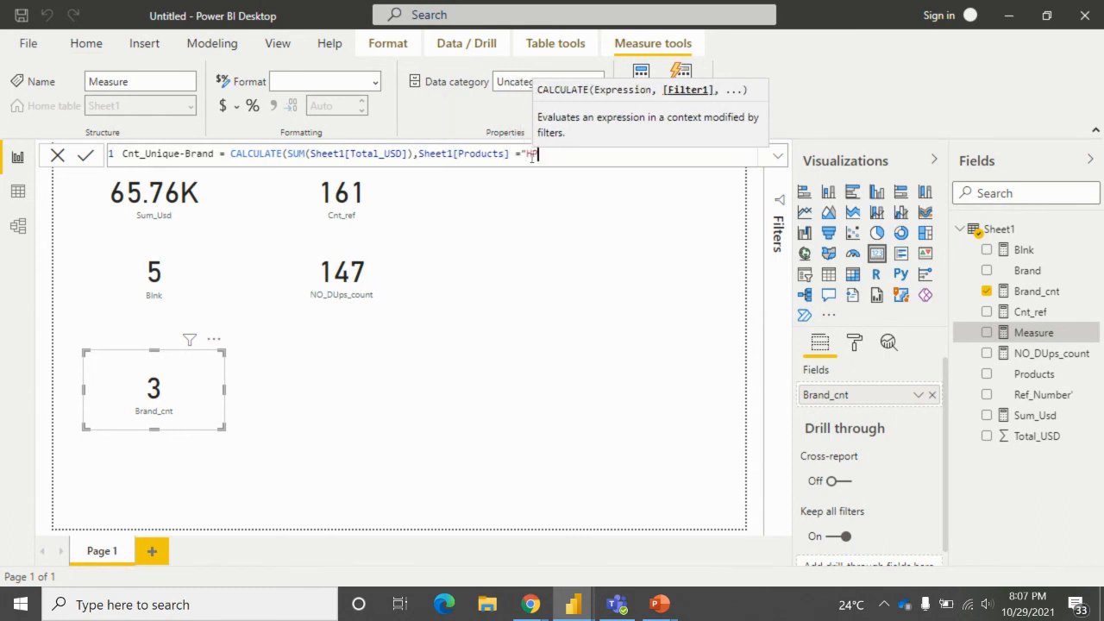
type(")")
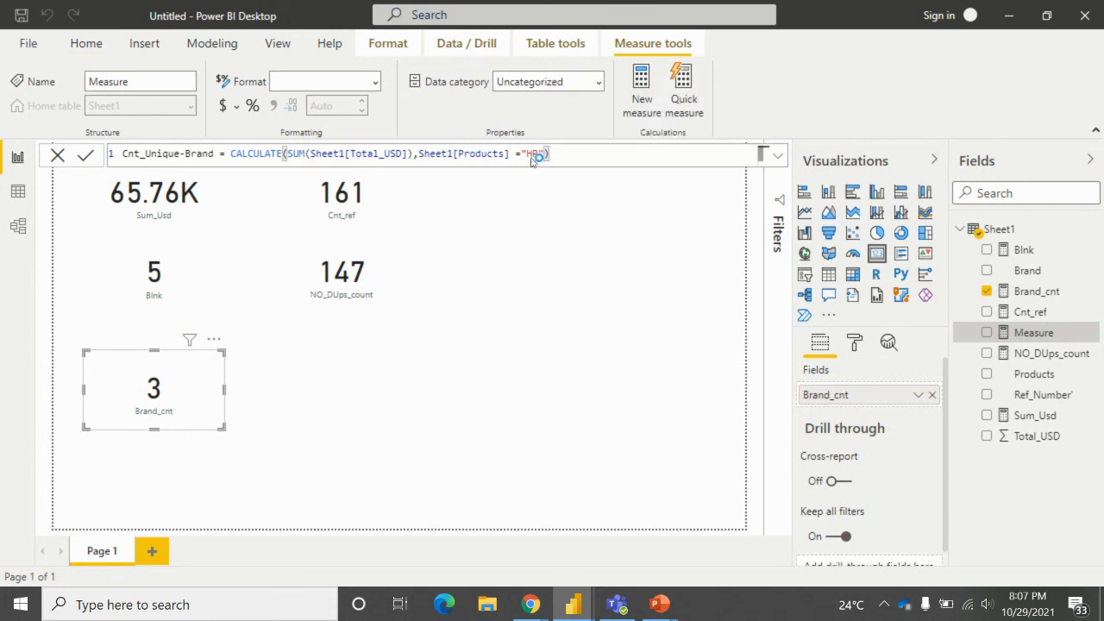
key("Return")
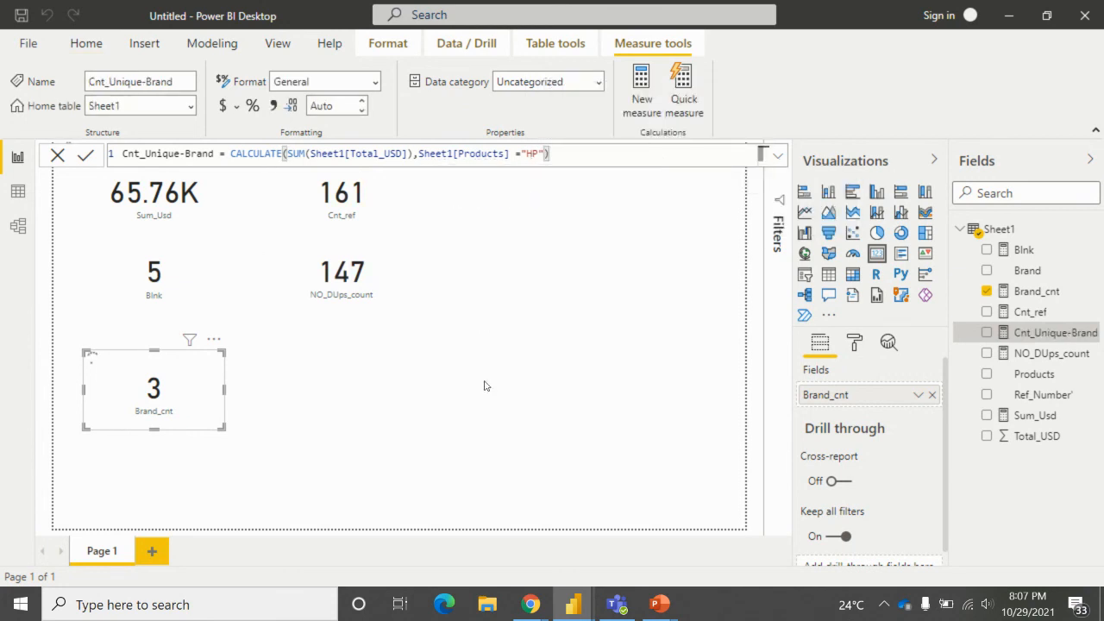
- Add a card visual showing Cnt_Unique-Brand and place it beside the Brand_cnt card, below NO_DUps_count
left_click(436, 385)
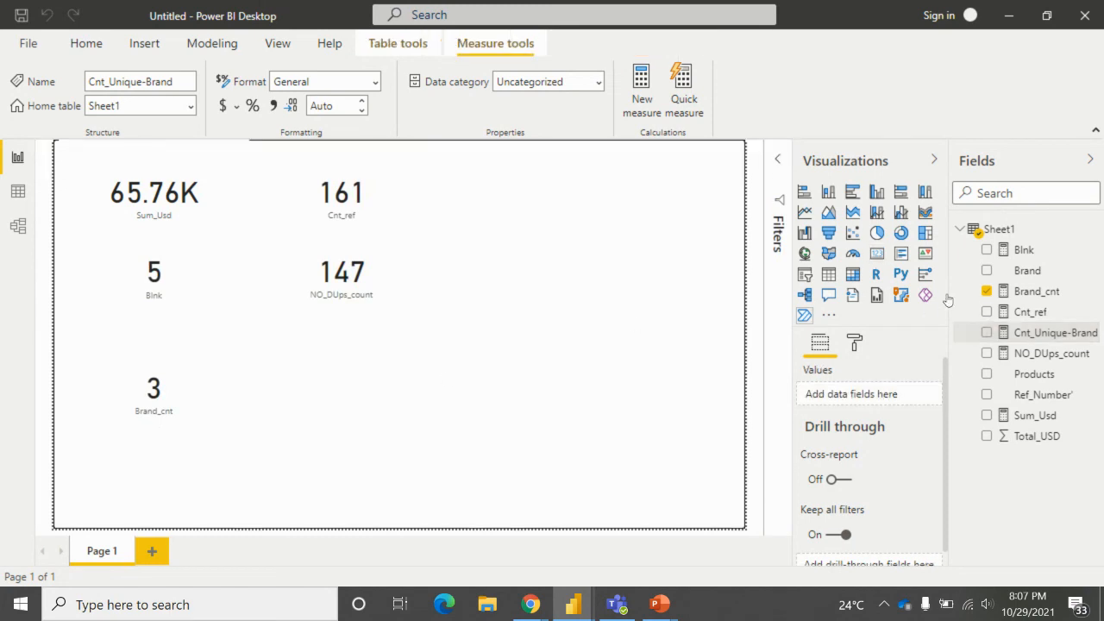
left_click(876, 253)
left_click_drag(186, 505, 374, 428)
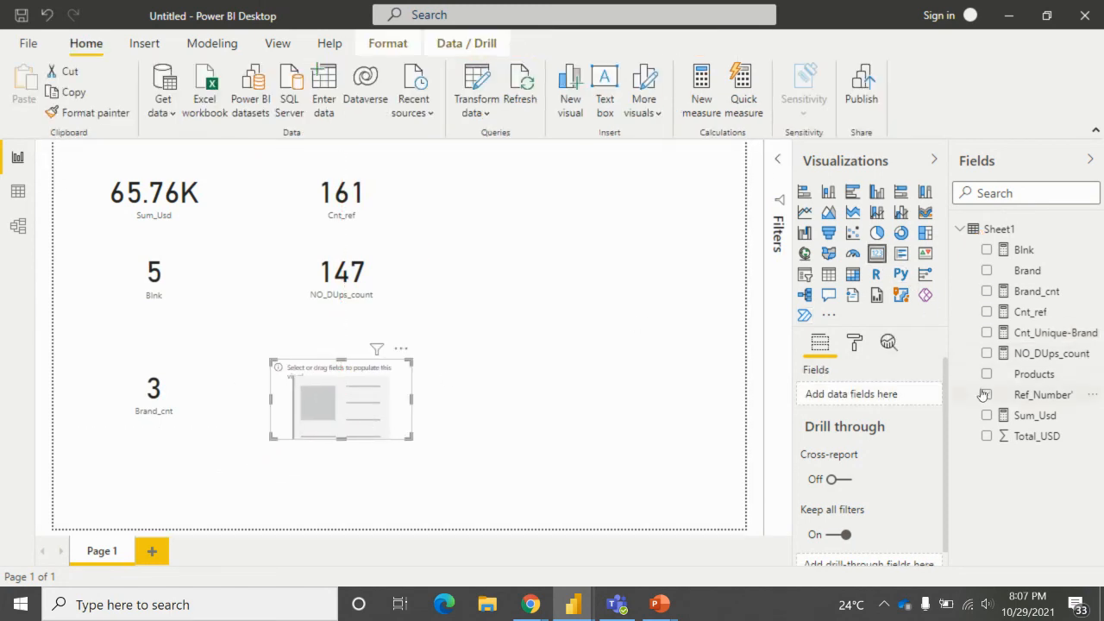
left_click(986, 332)
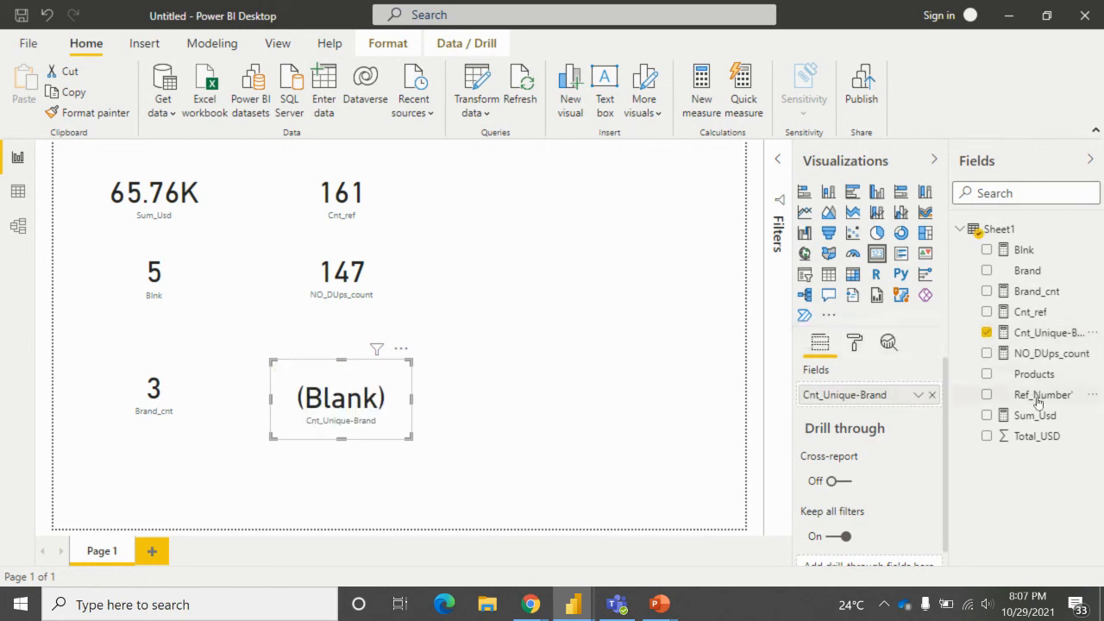
- Replace Sheet1[Products] with Sheet1[Brand] in the Cnt_Unique-Brand filter, keeping the "HP" condition, and commit the formula
left_click(1051, 333)
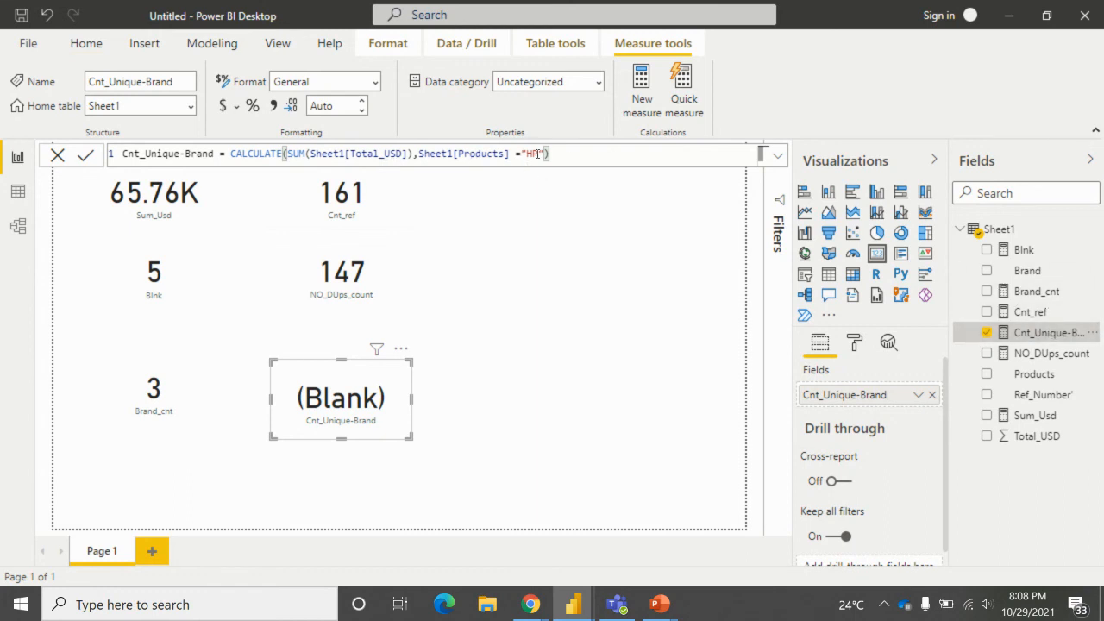
left_click_drag(510, 154, 418, 153)
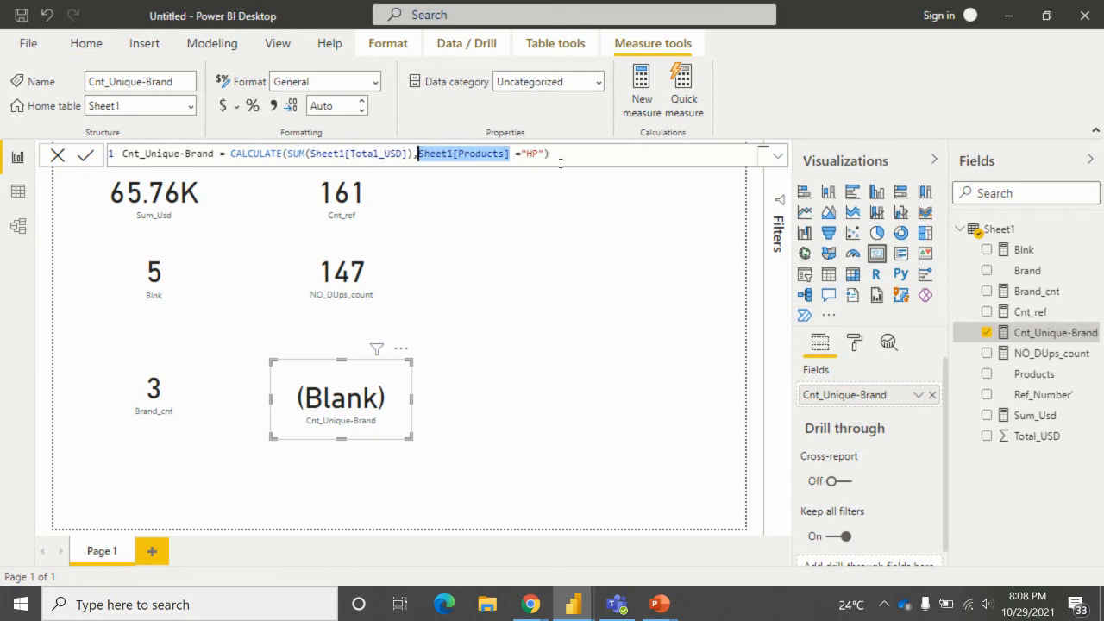
type("sheet")
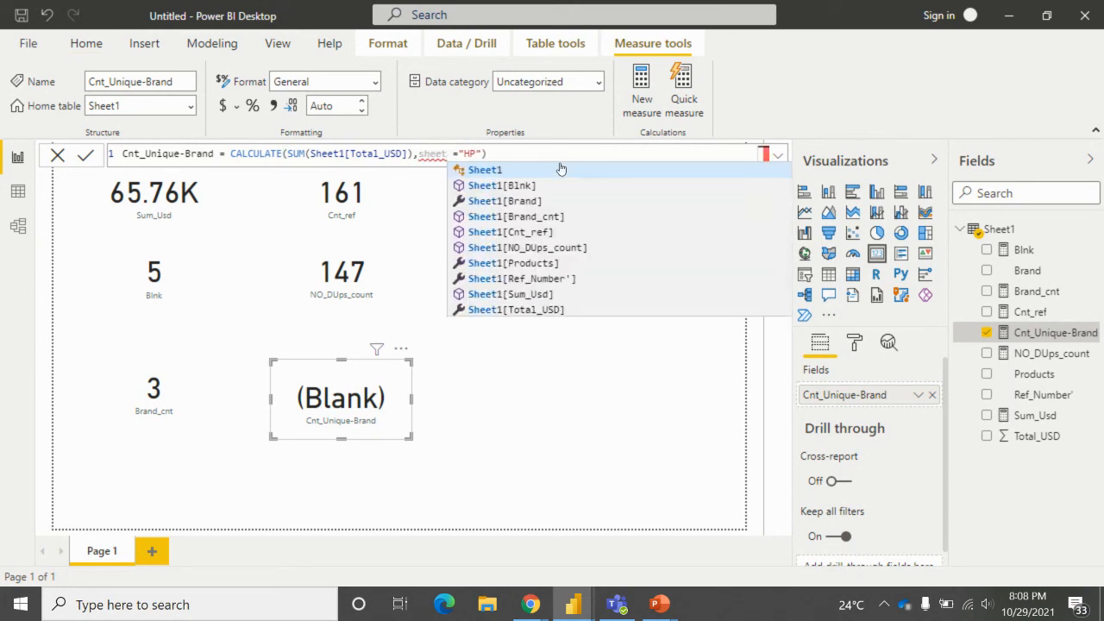
left_click(547, 201)
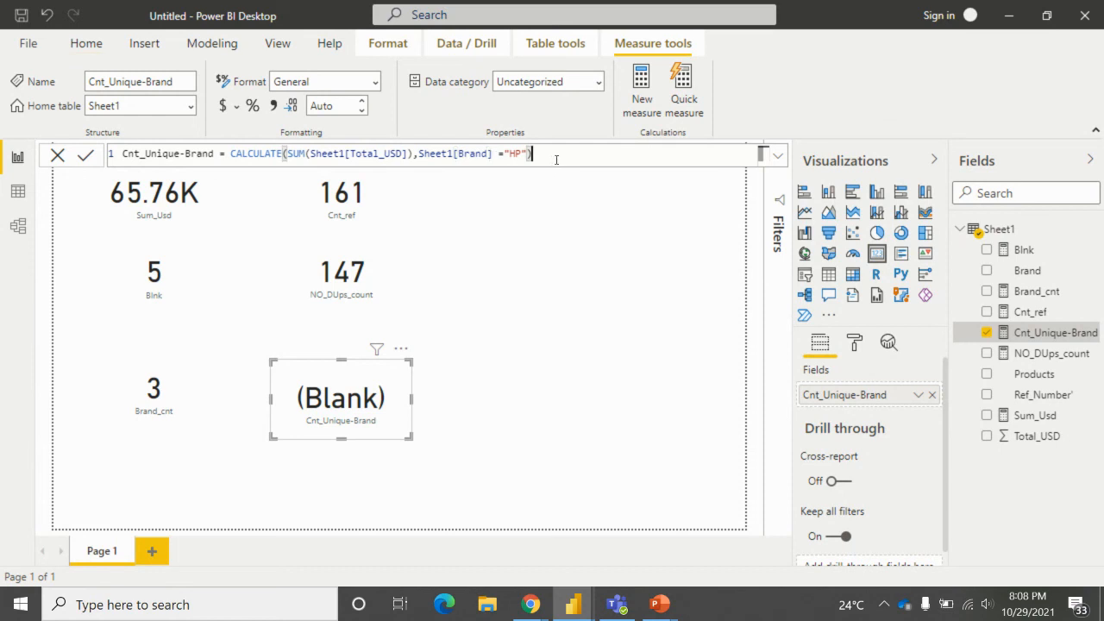
key("Return")
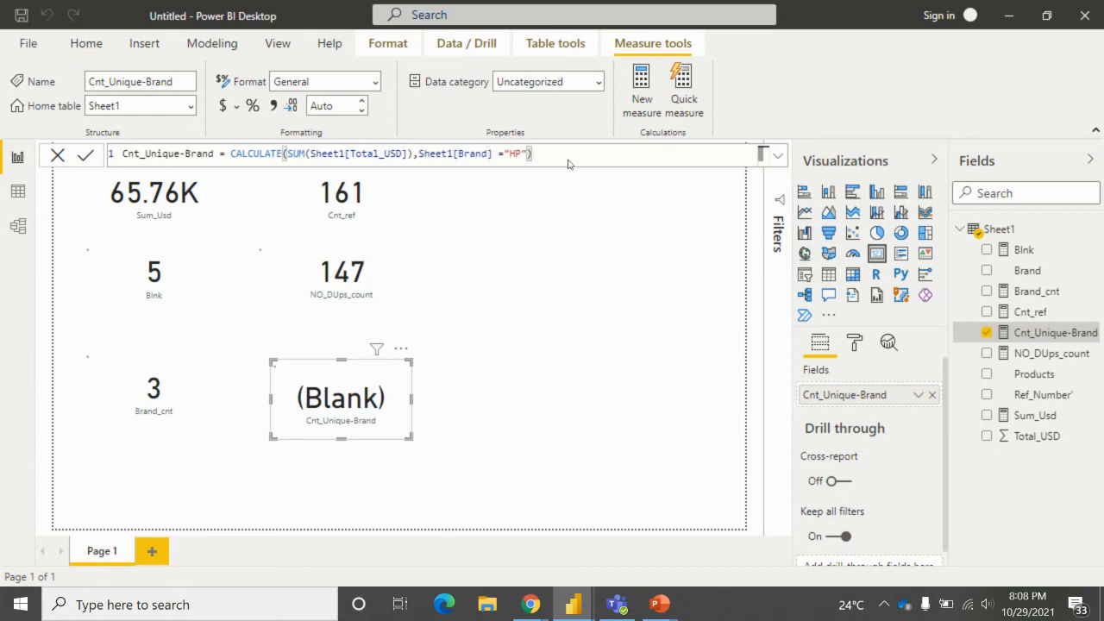